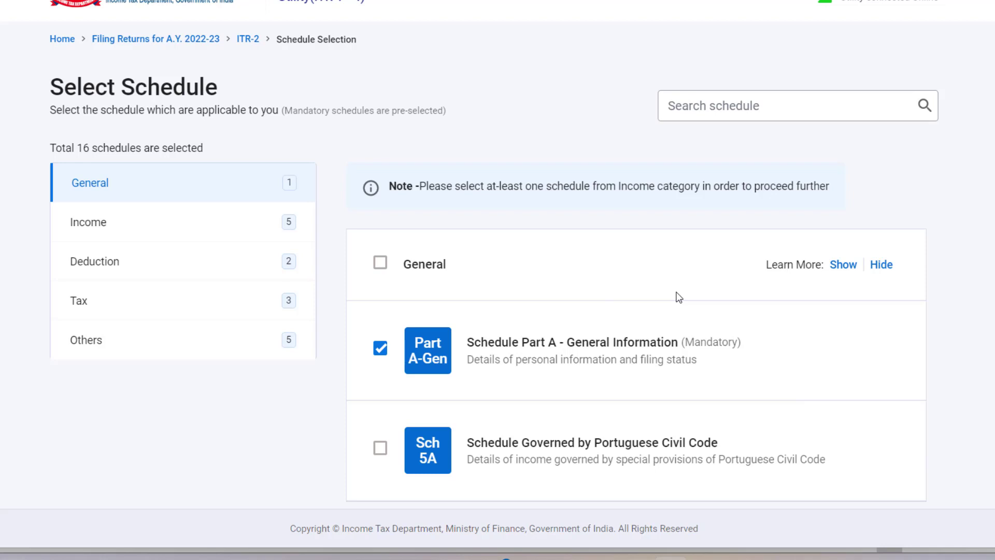
List the Income category schedules and scroll through them to see which are ticked
scroll(631, 260, "down", 2)
scroll(633, 263, "up", 2)
scroll(629, 256, "down", 2)
scroll(630, 256, "up", 2)
left_click(95, 226)
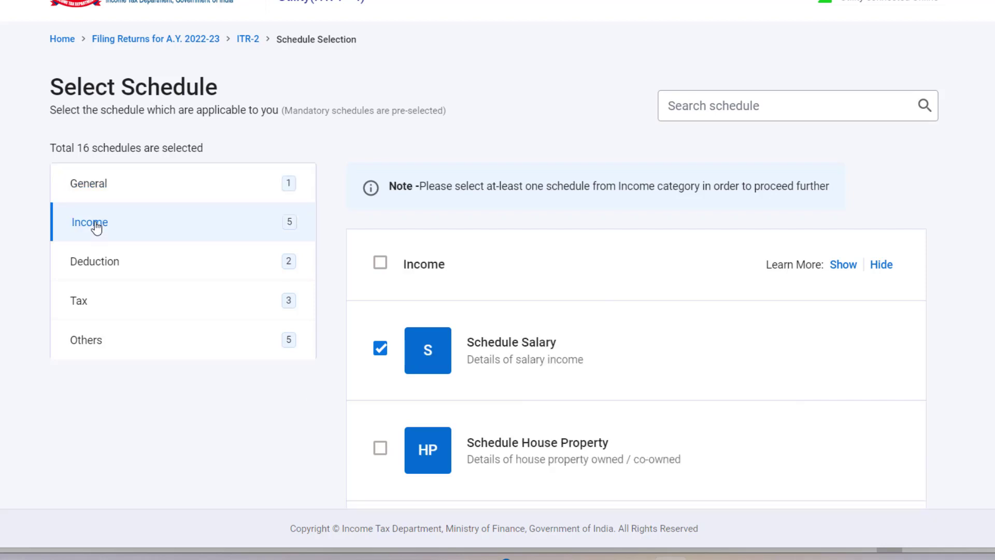
scroll(685, 329, "down", 2)
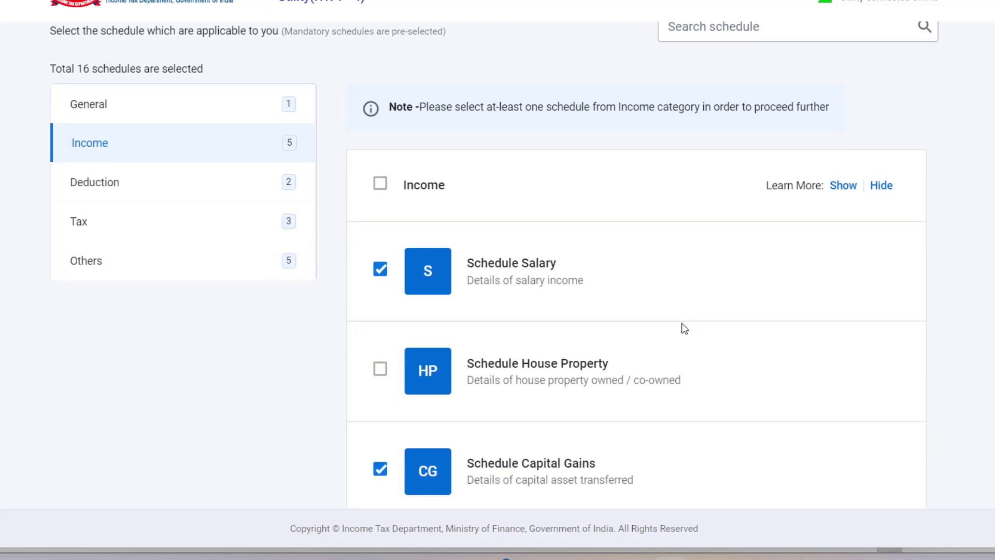
scroll(684, 328, "down", 2)
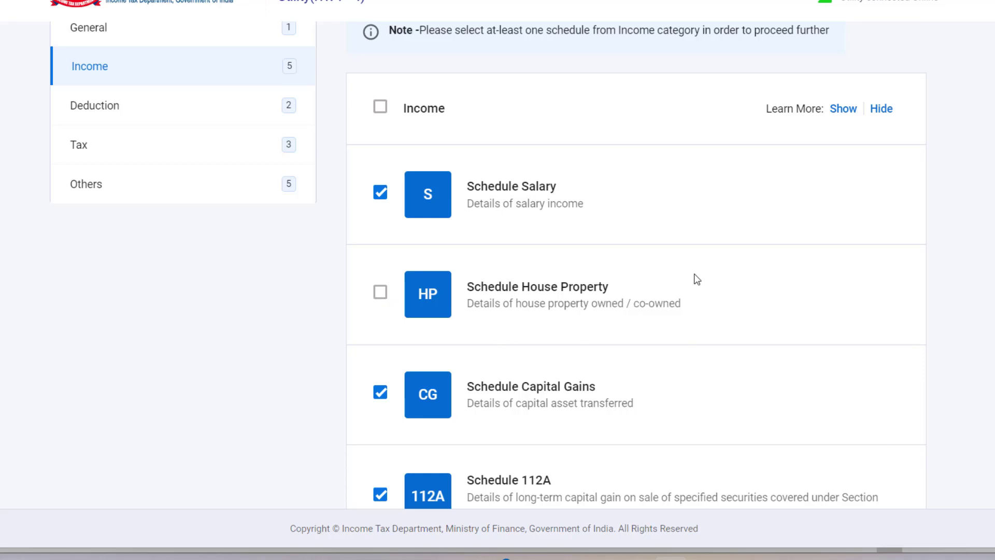
scroll(697, 280, "down", 3)
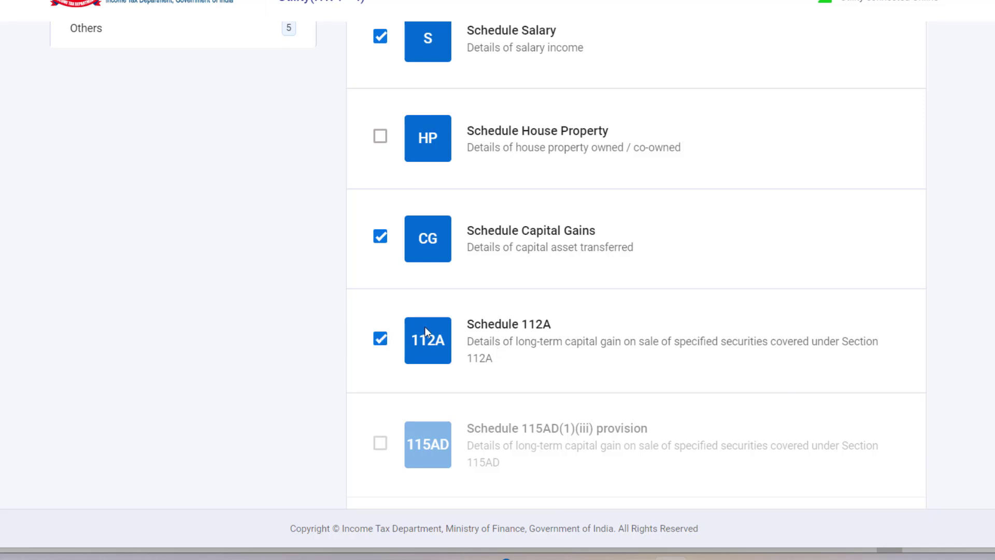
scroll(668, 334, "down", 3)
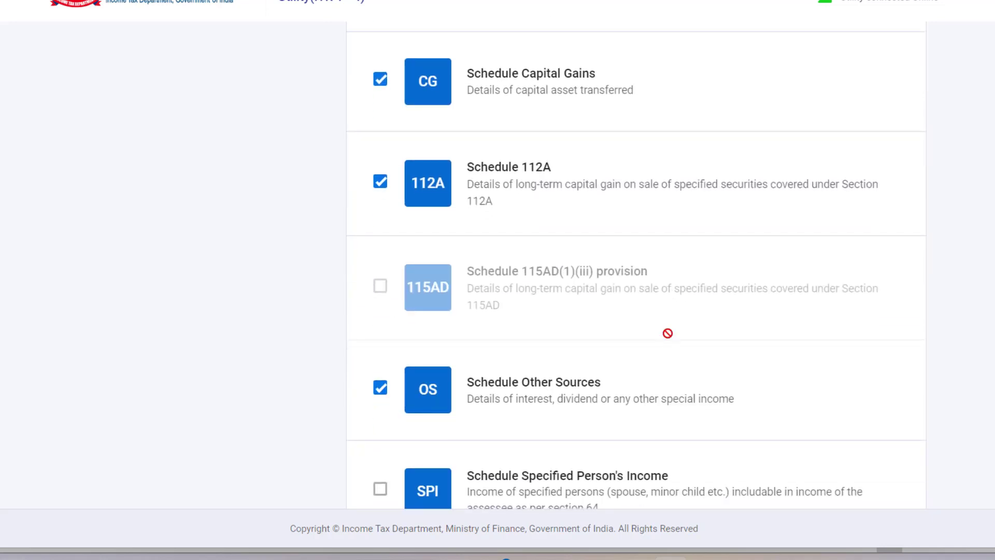
scroll(667, 334, "down", 2)
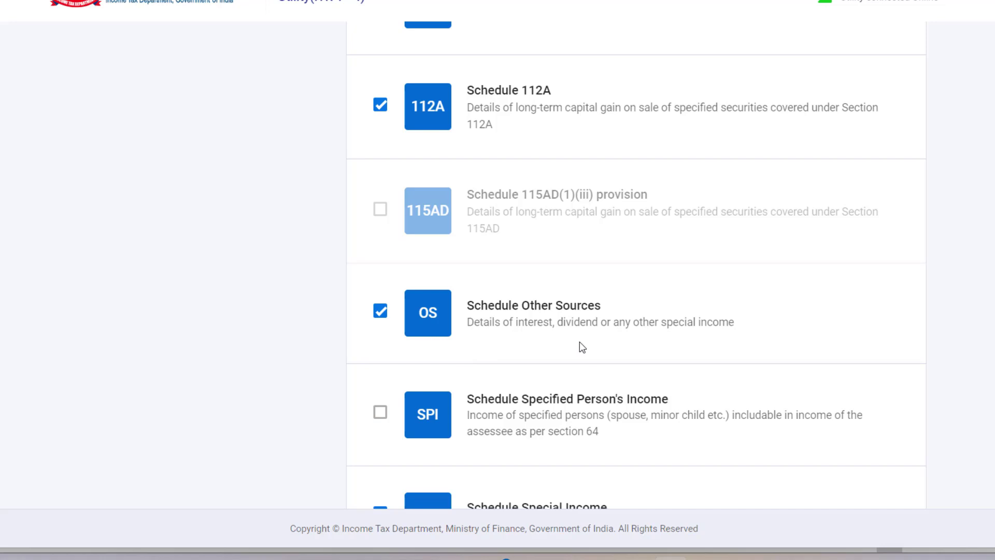
scroll(579, 342, "down", 1)
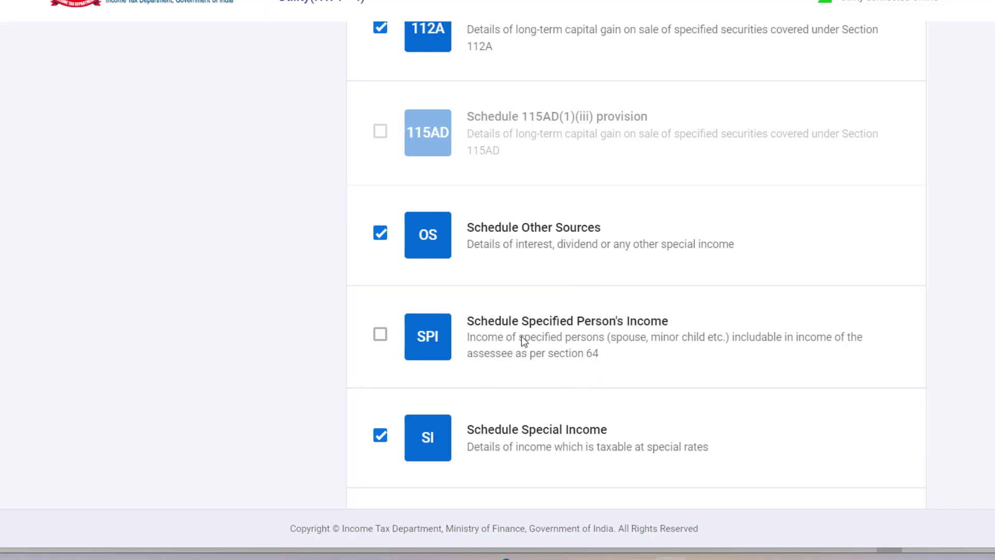
scroll(611, 322, "down", 2)
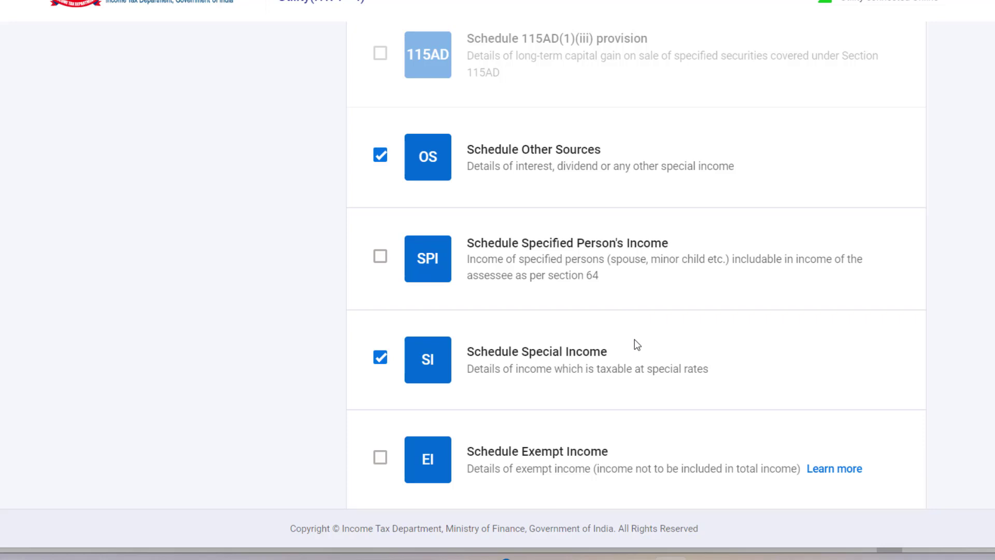
scroll(635, 340, "down", 3)
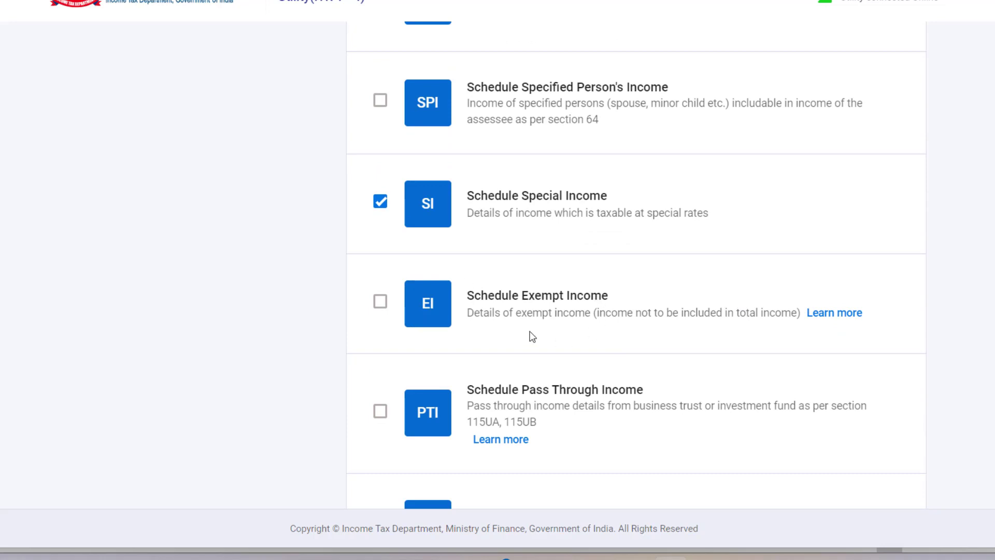
Leave Exempt Income unticked and untick Schedule 112A, leaving three Income schedules selected
left_click(380, 301)
left_click(380, 302)
scroll(600, 333, "down", 1)
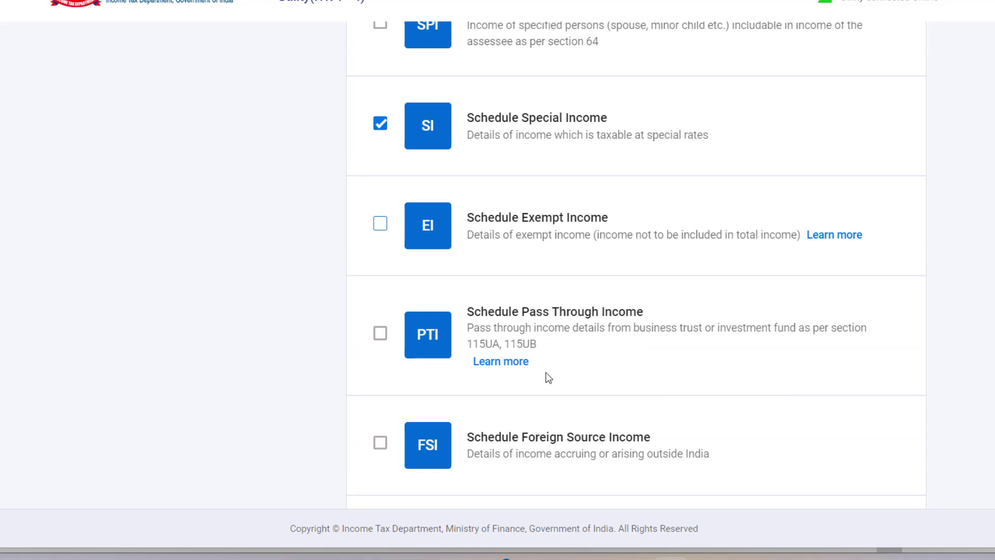
scroll(546, 372, "up", 2)
scroll(534, 379, "up", 2)
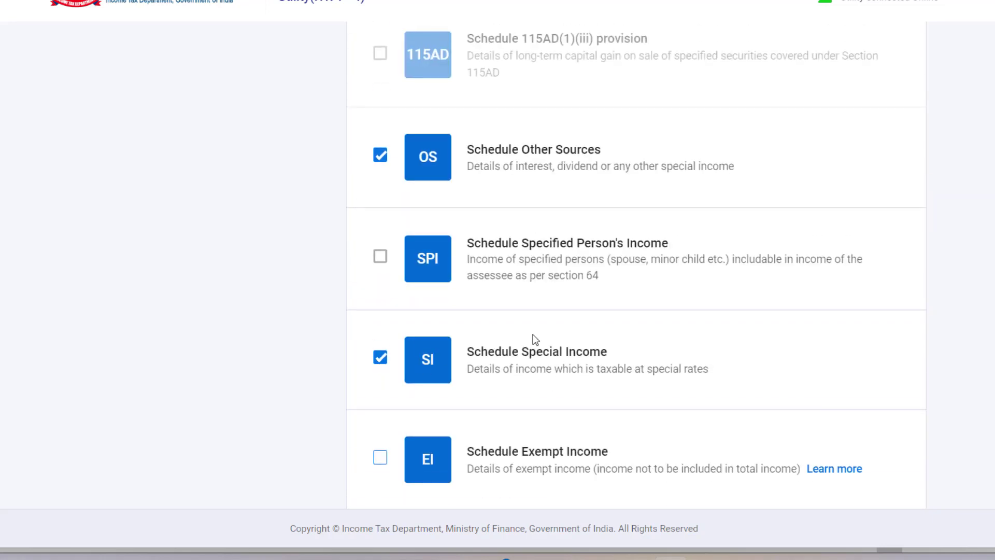
scroll(534, 336, "up", 1)
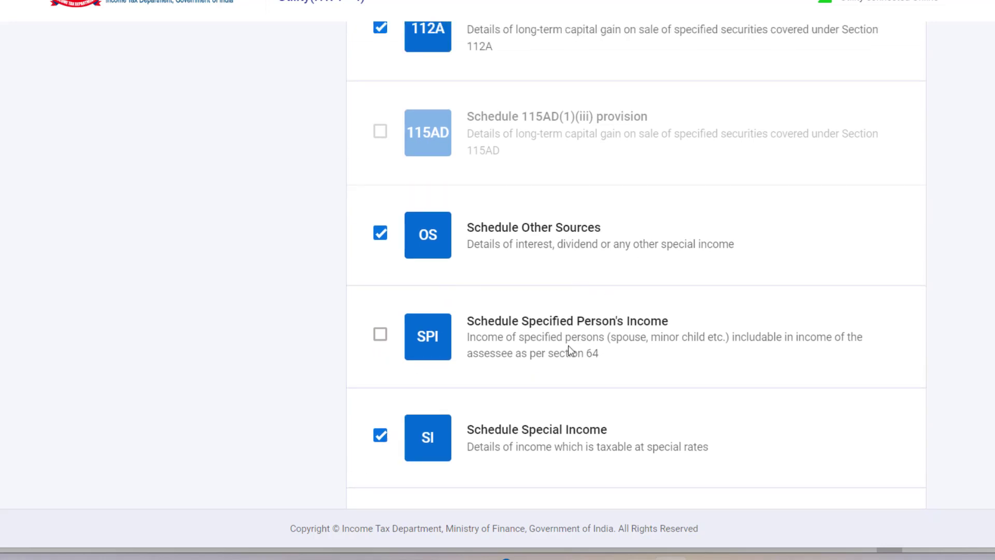
scroll(569, 369, "up", 3)
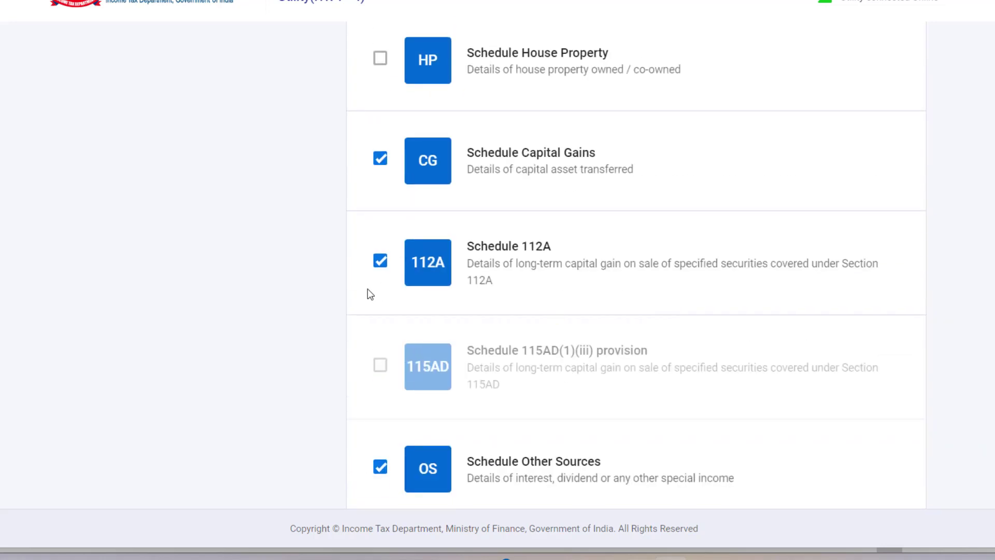
left_click(380, 261)
scroll(621, 357, "up", 1)
scroll(620, 358, "up", 3)
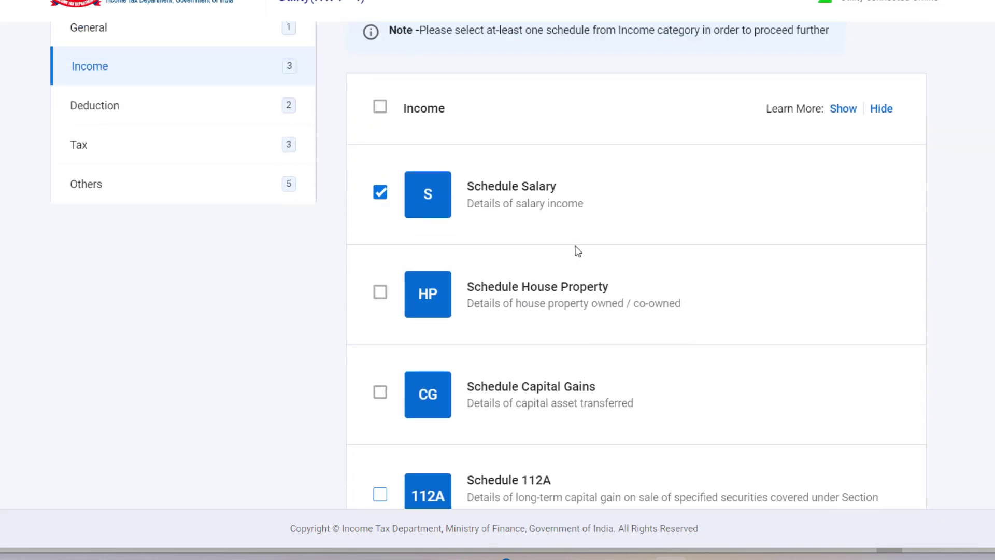
Check that 80D and Chapter VI-A are ticked among Deduction schedules, then list the Tax schedules
left_click(379, 392)
left_click(138, 112)
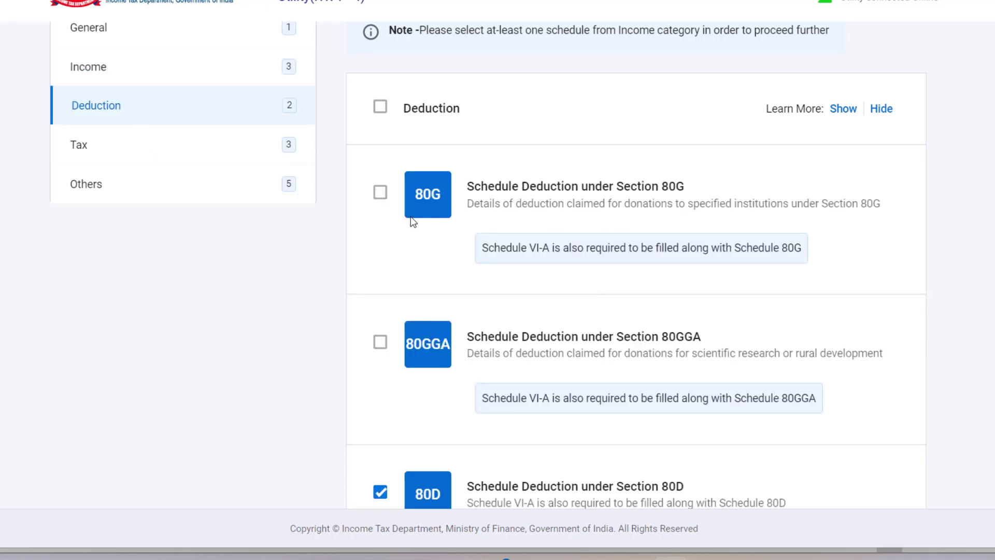
scroll(485, 220, "down", 2)
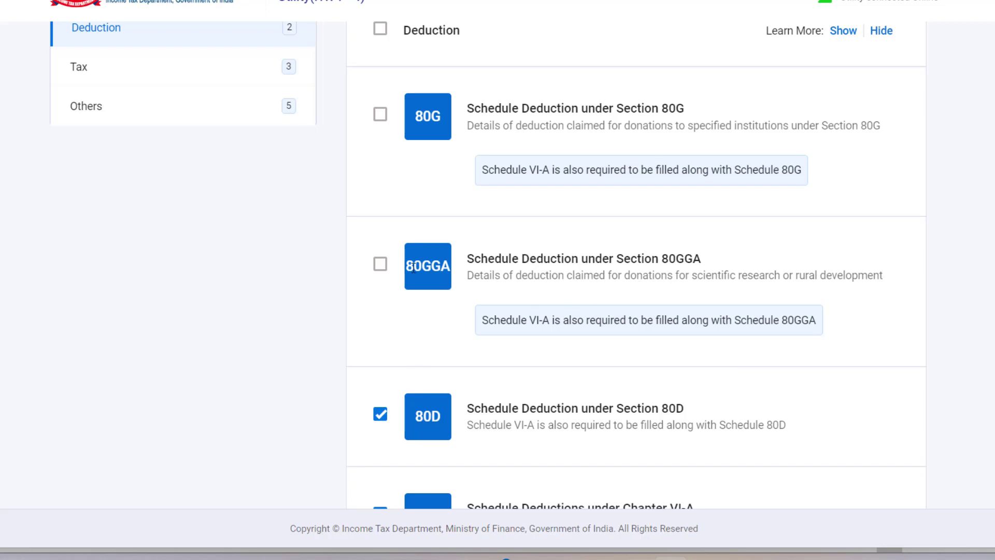
scroll(426, 341, "down", 2)
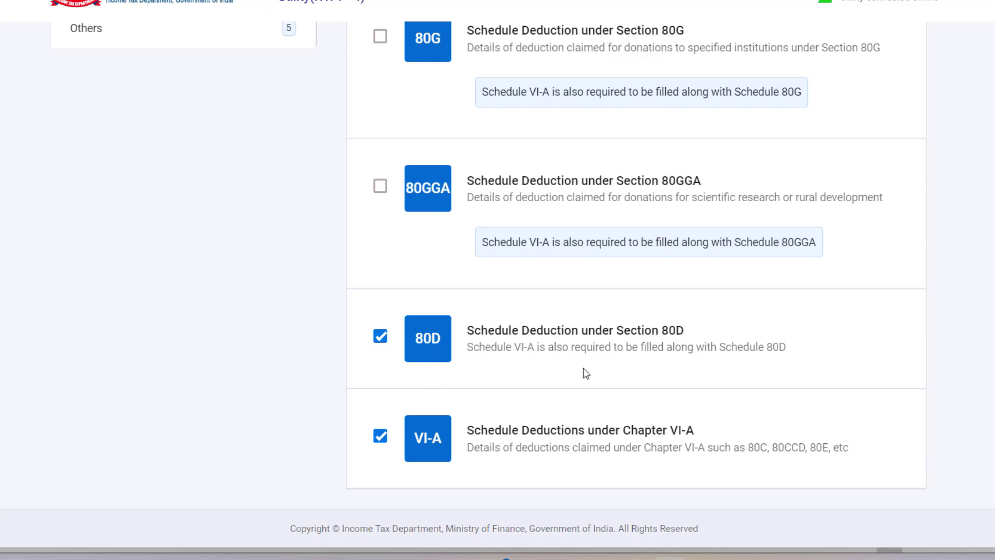
scroll(632, 354, "down", 2)
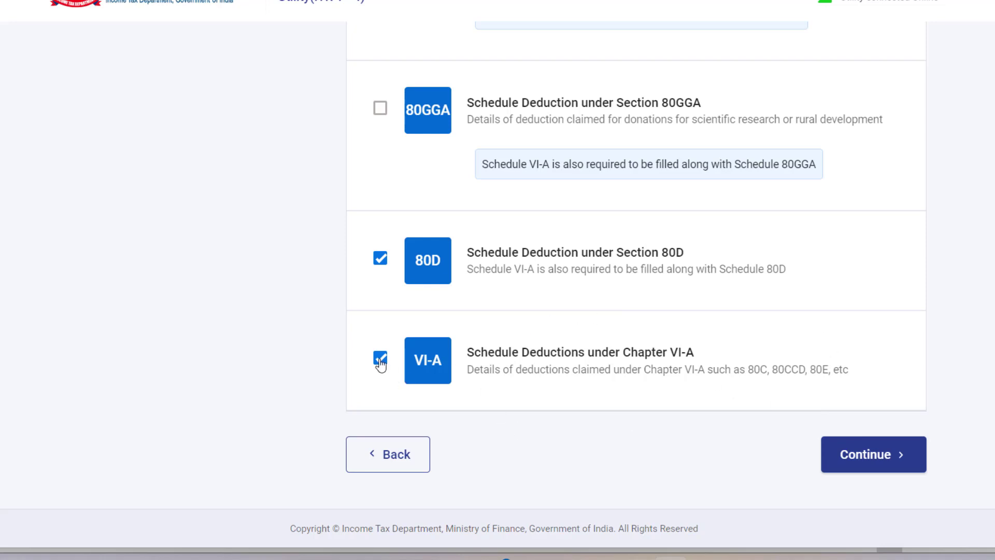
scroll(651, 394, "up", 5)
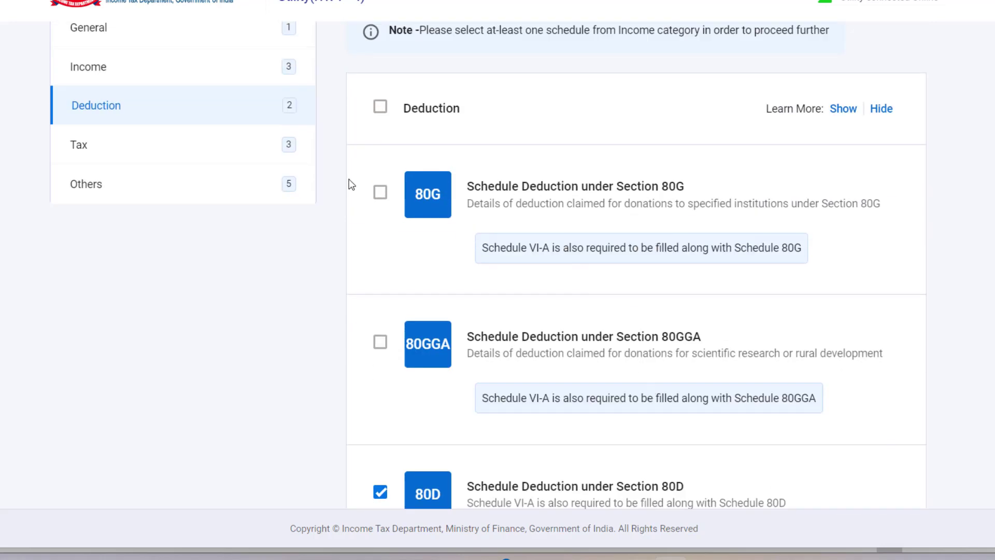
left_click(143, 156)
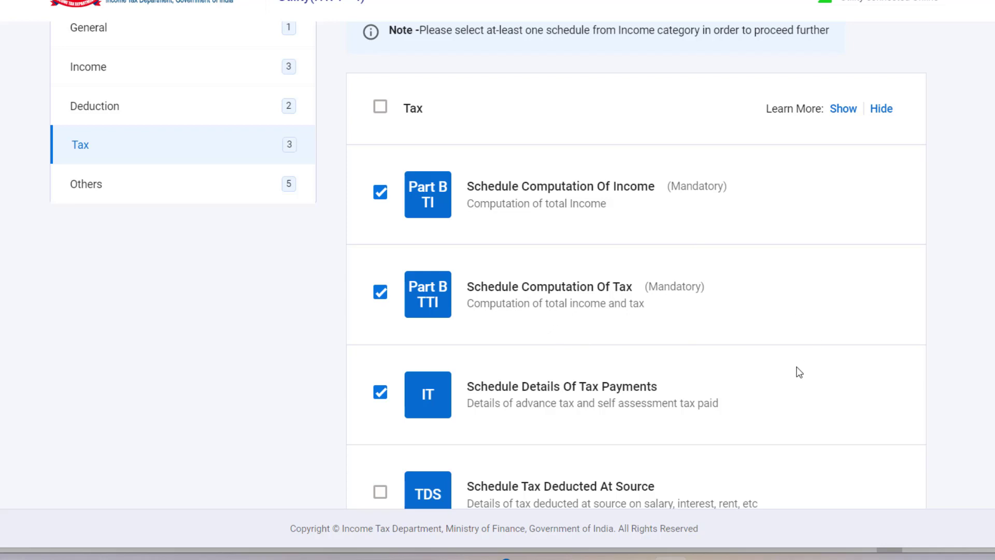
Tick the TDS and TCS schedules, bringing the Tax selection to five
scroll(799, 371, "down", 2)
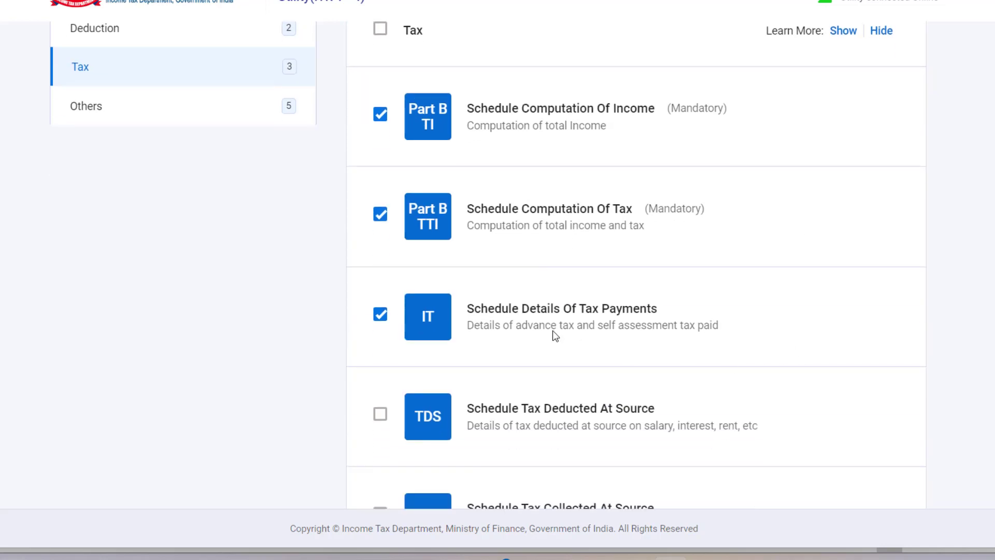
scroll(661, 361, "down", 1)
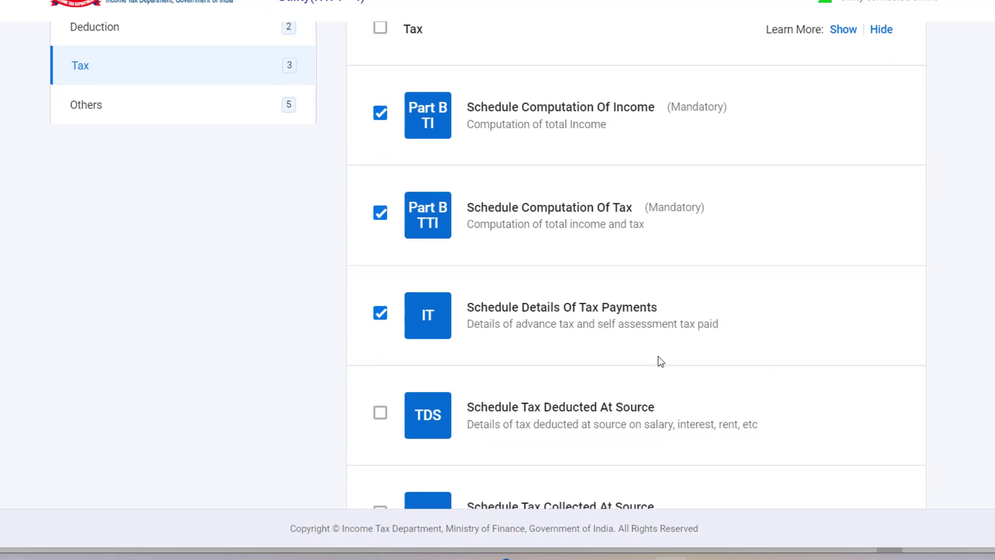
scroll(660, 362, "down", 2)
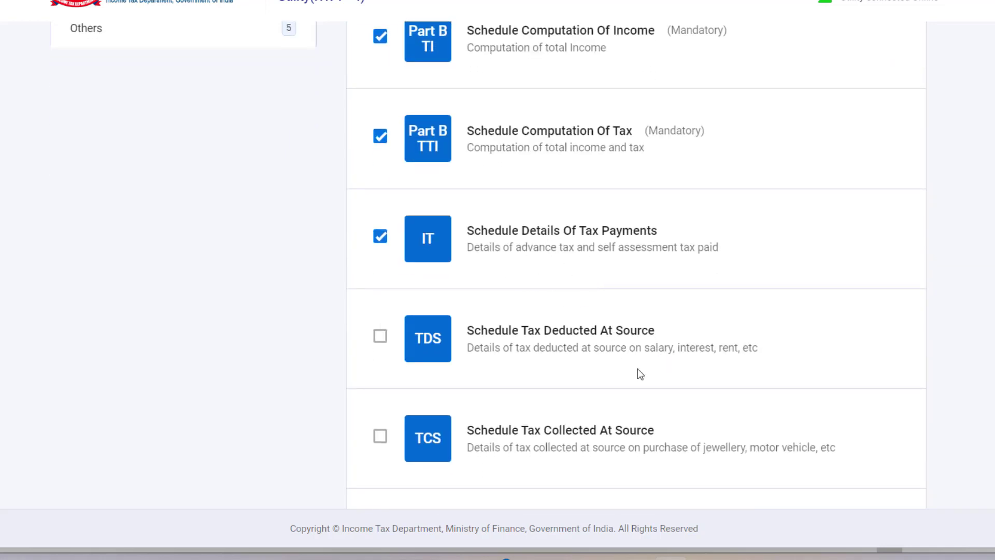
scroll(638, 369, "down", 3)
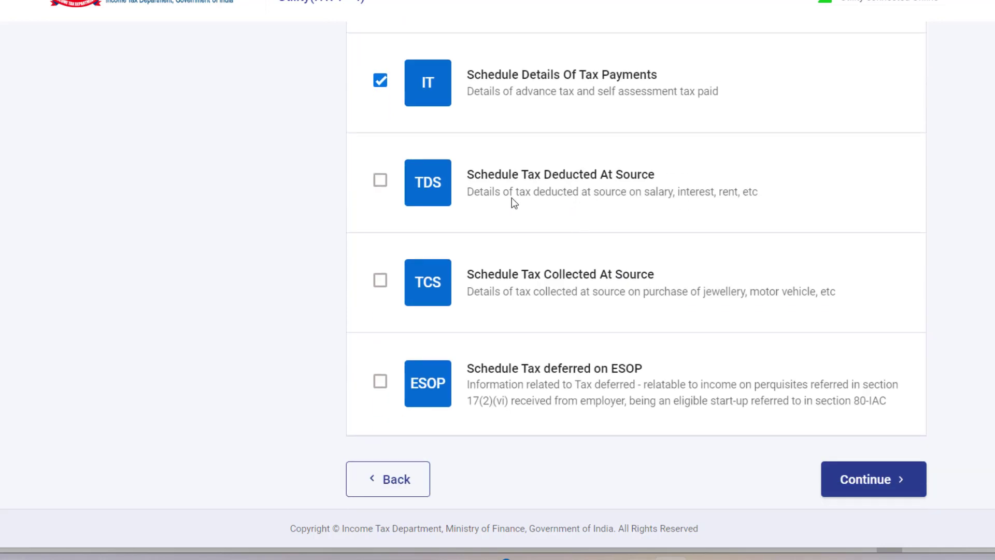
left_click(380, 180)
left_click(380, 280)
scroll(523, 430, "up", 4)
scroll(522, 428, "up", 4)
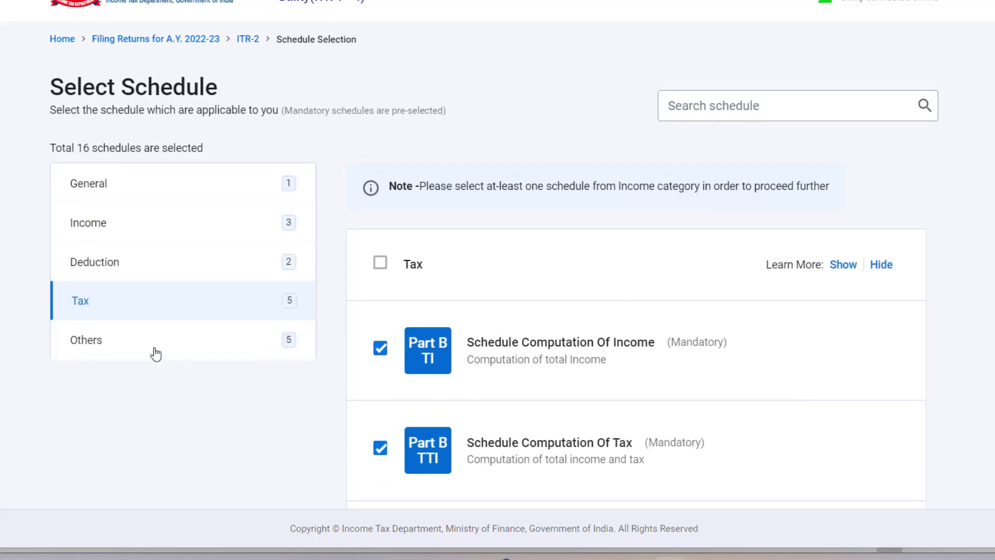
Tick Schedule AMTC under Others, then check that Part A-Gen is ticked under General
left_click(155, 353)
scroll(680, 351, "down", 3)
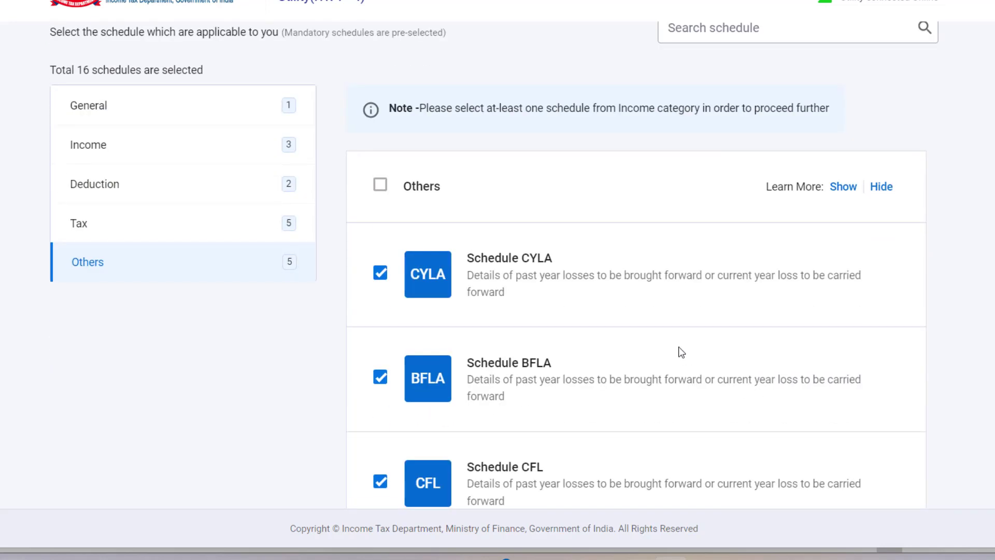
scroll(681, 352, "down", 1)
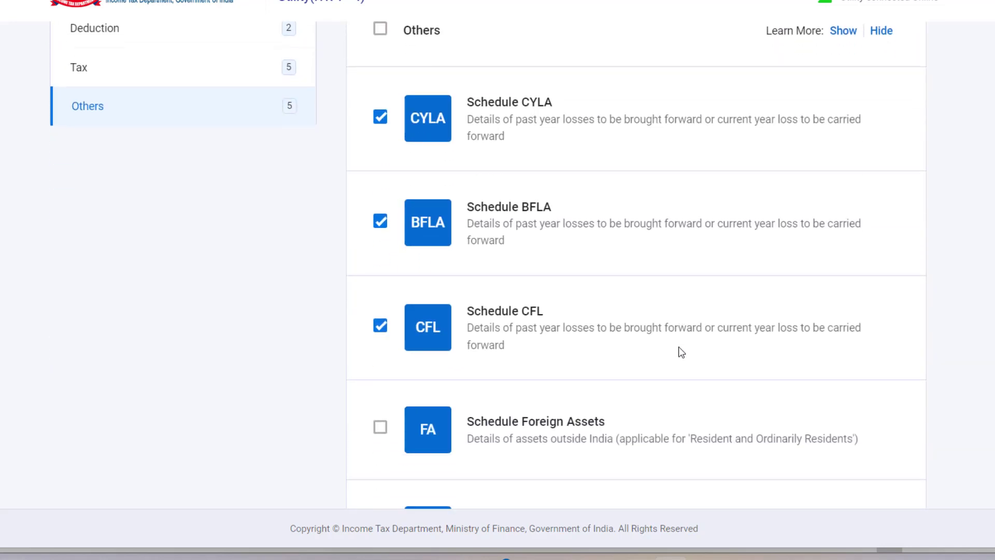
scroll(681, 352, "down", 6)
left_click(381, 240)
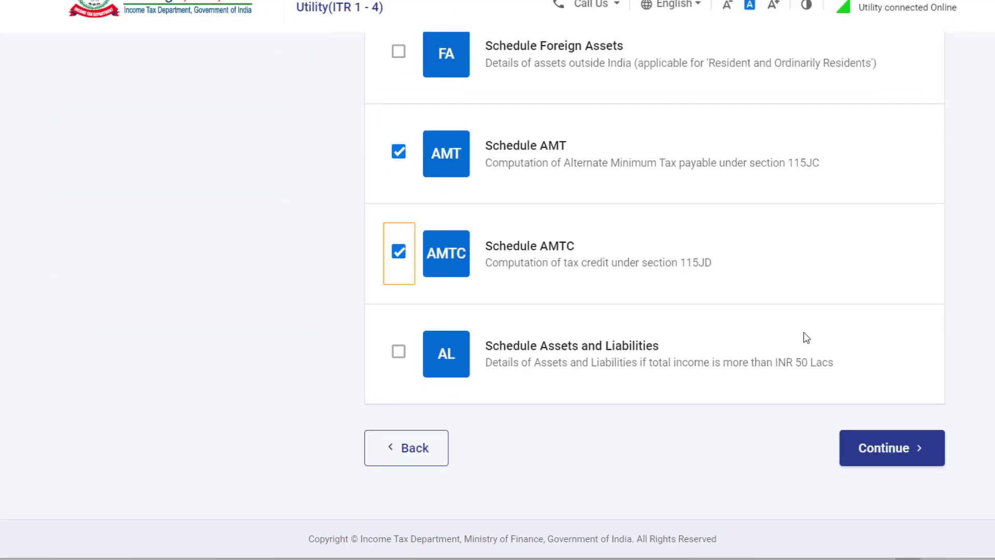
scroll(807, 337, "up", 10)
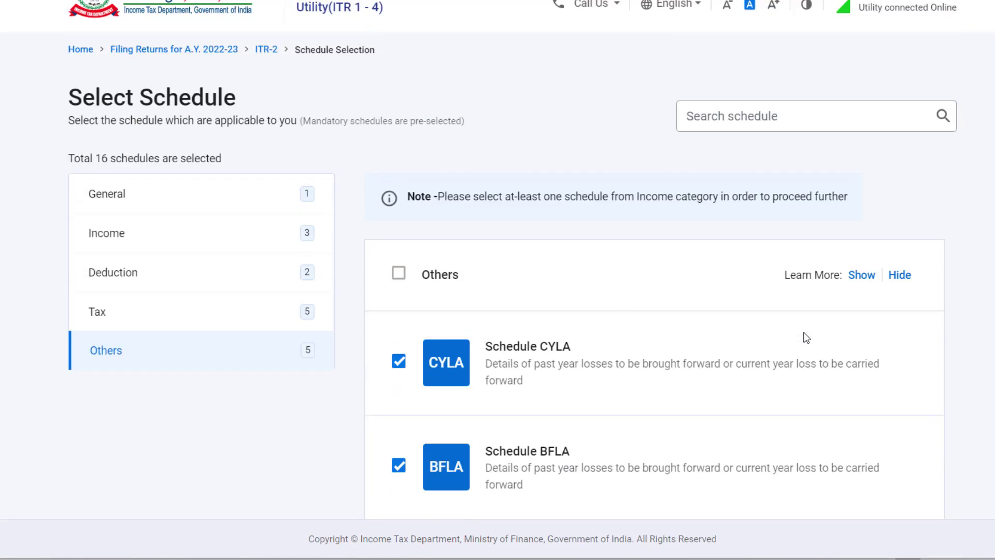
scroll(807, 340, "down", 2)
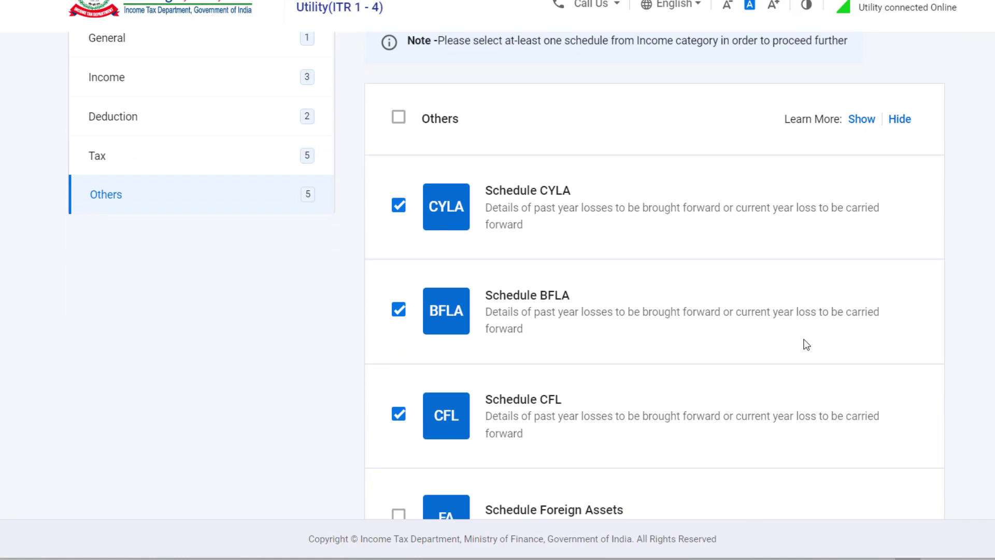
scroll(260, 285, "up", 2)
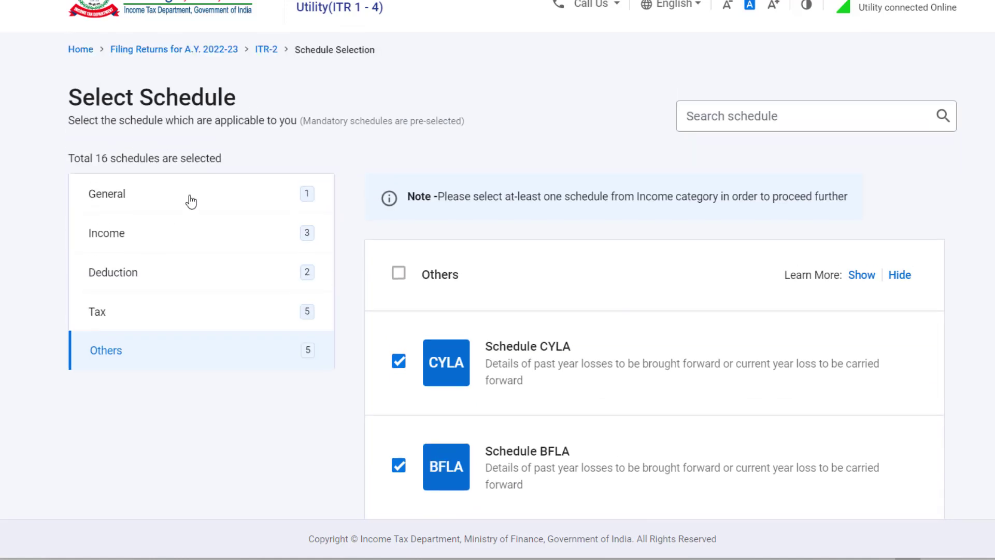
left_click(158, 192)
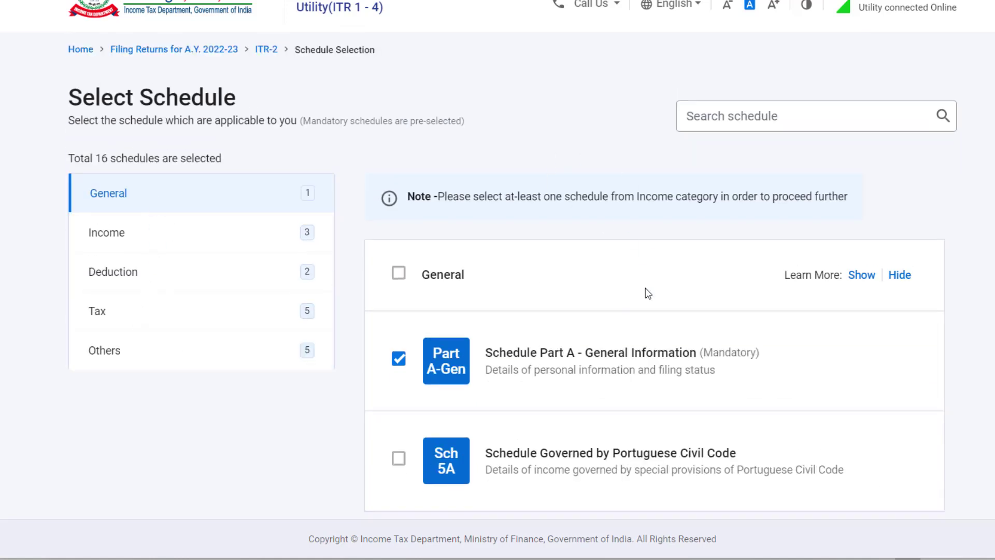
scroll(664, 307, "down", 2)
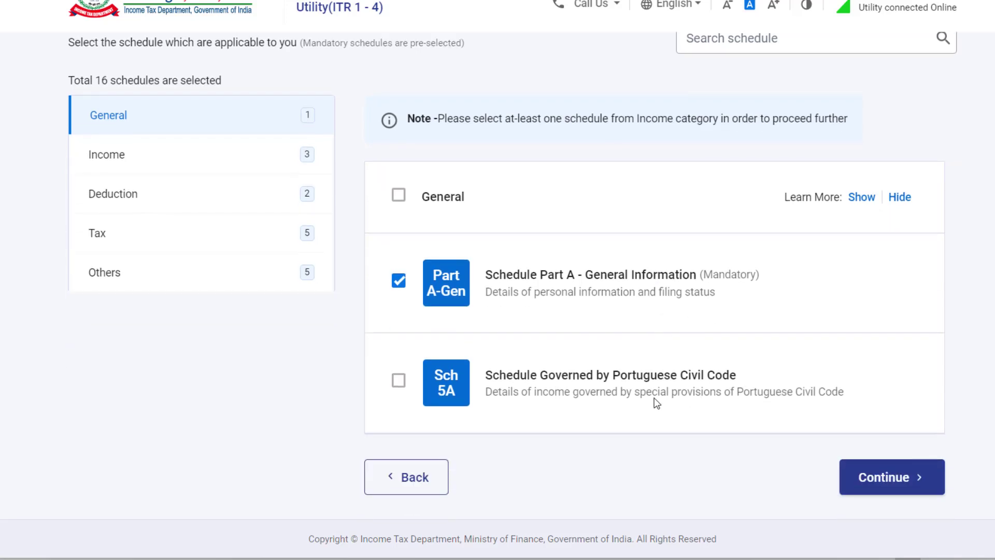
Continue past schedule selection and the Note dialog, skipping the questions to reach the Schedules Summary
left_click(890, 490)
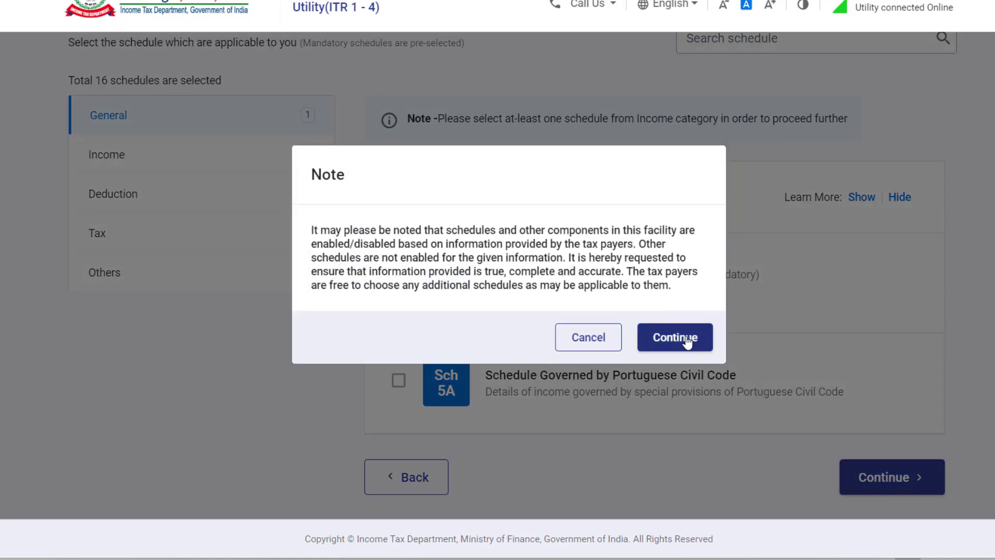
left_click(687, 340)
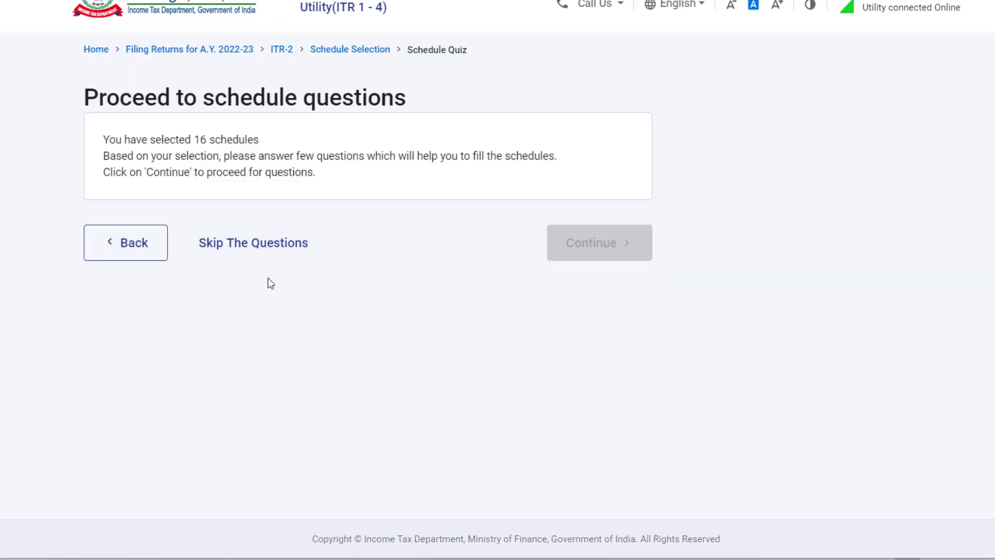
left_click(262, 250)
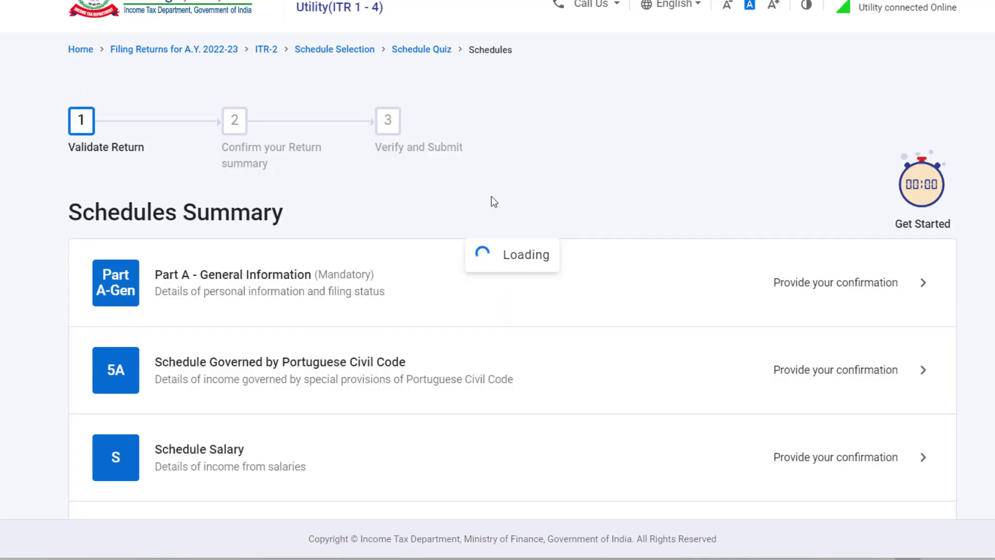
scroll(492, 197, "down", 2)
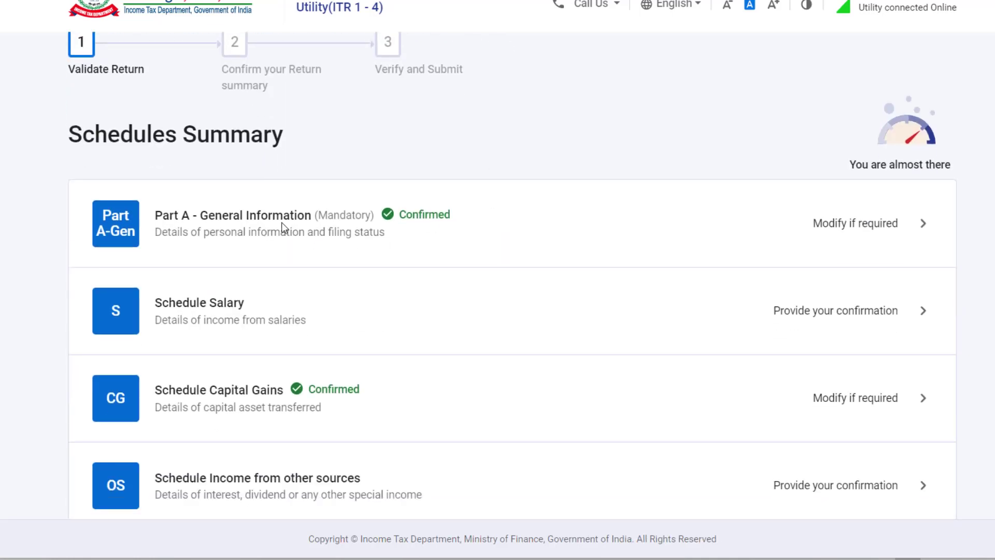
left_click(420, 227)
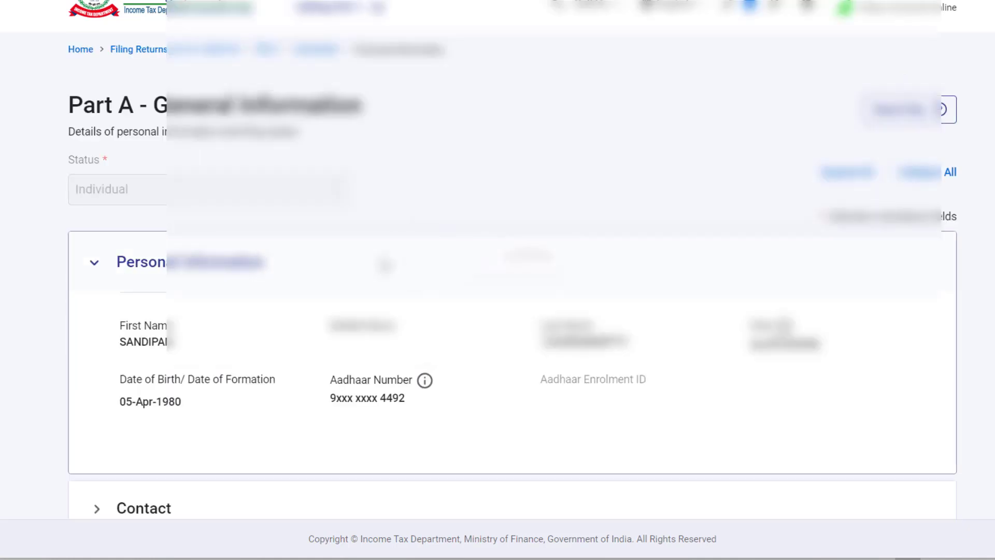
scroll(394, 270, "down", 3)
scroll(413, 277, "down", 3)
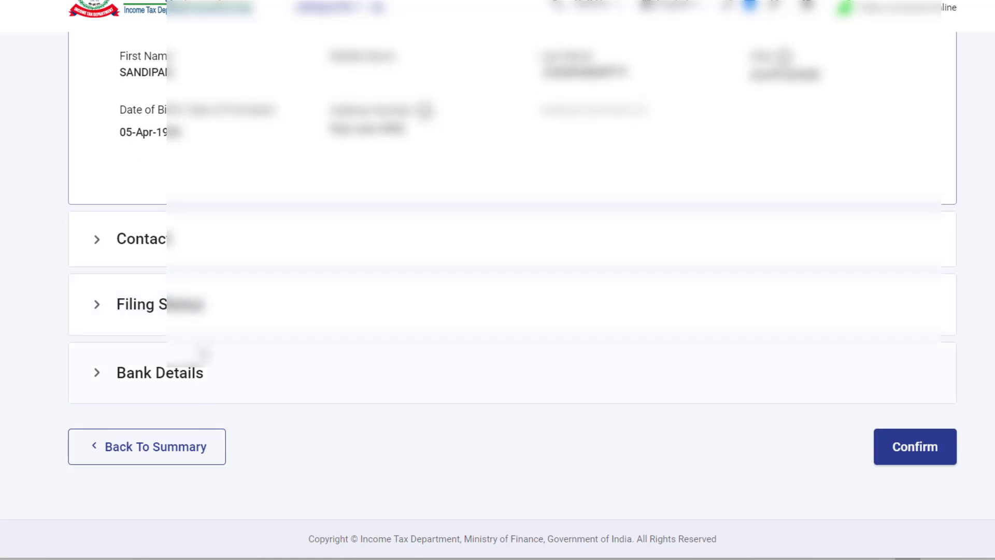
left_click(270, 244)
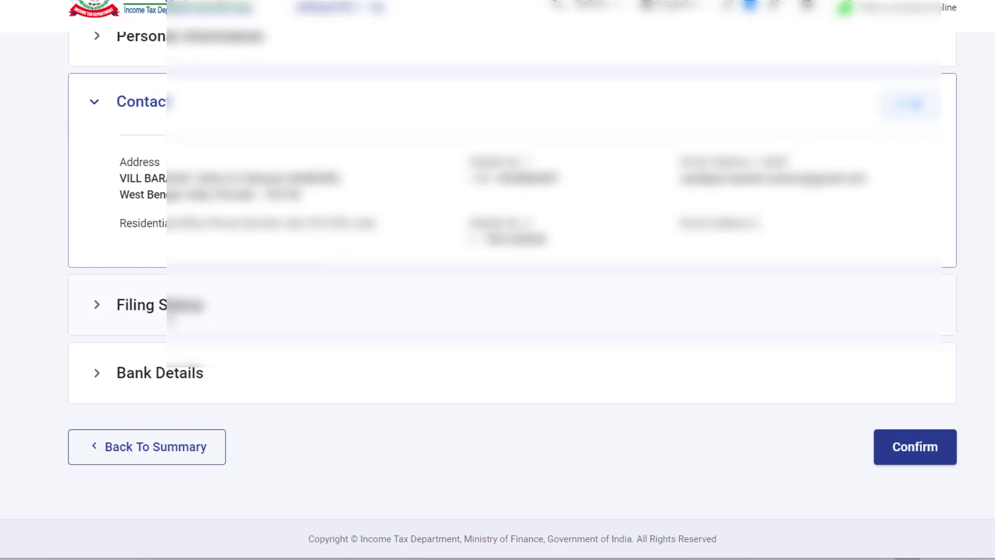
left_click(171, 311)
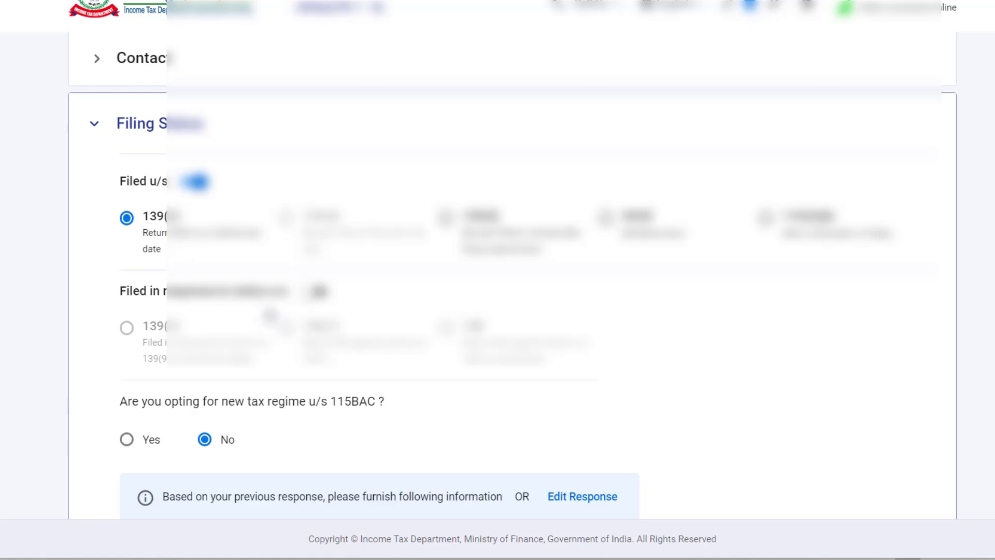
left_click(94, 127)
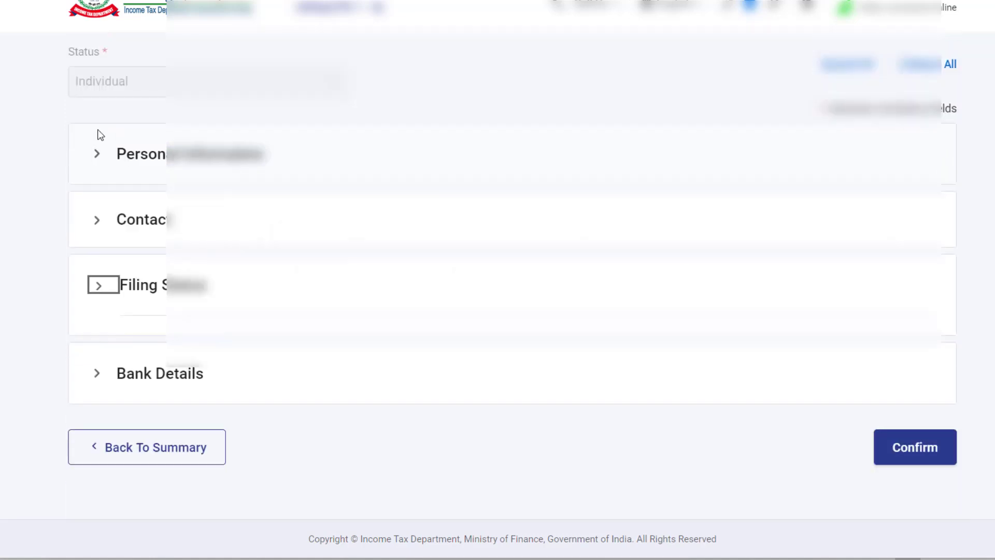
left_click(139, 367)
scroll(311, 363, "down", 3)
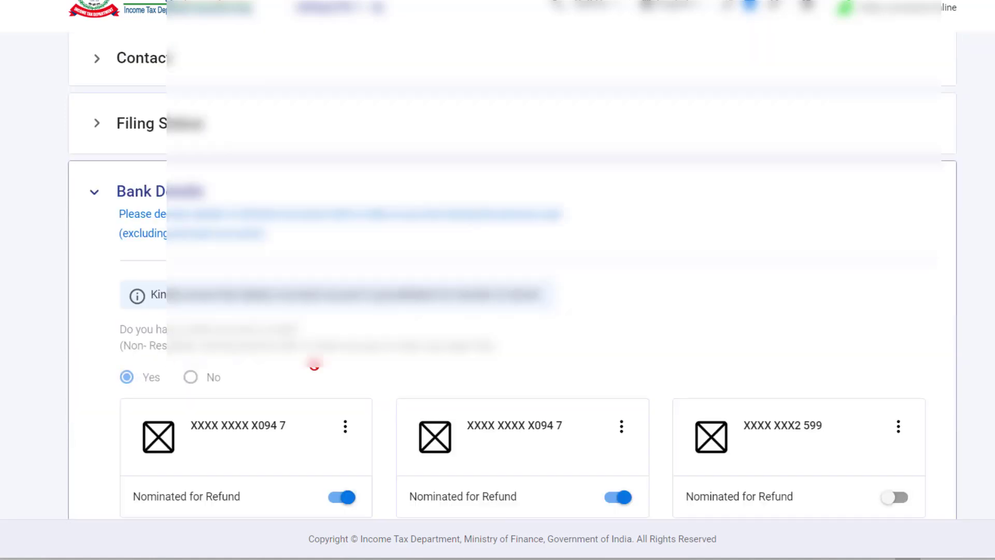
scroll(299, 337, "down", 9)
scroll(244, 430, "up", 6)
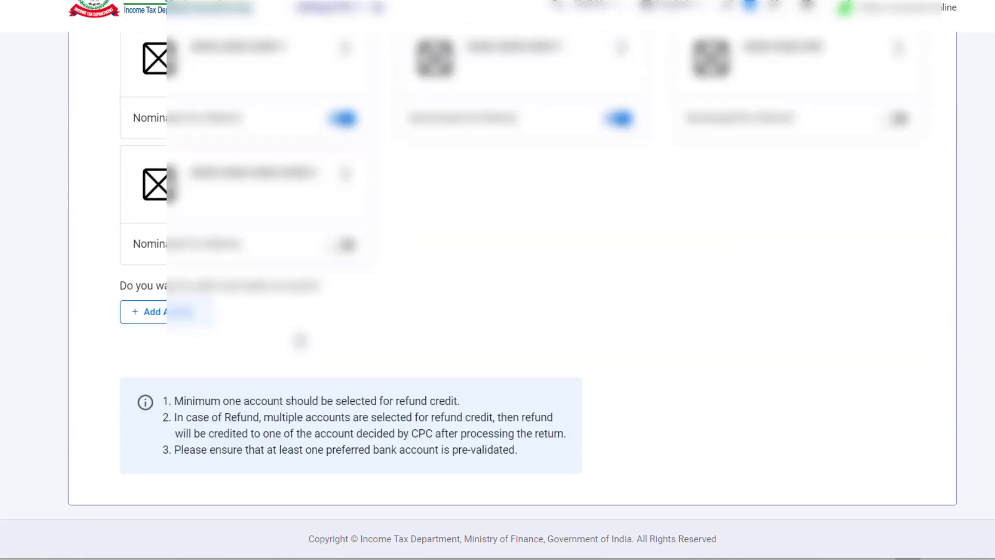
scroll(244, 431, "down", 6)
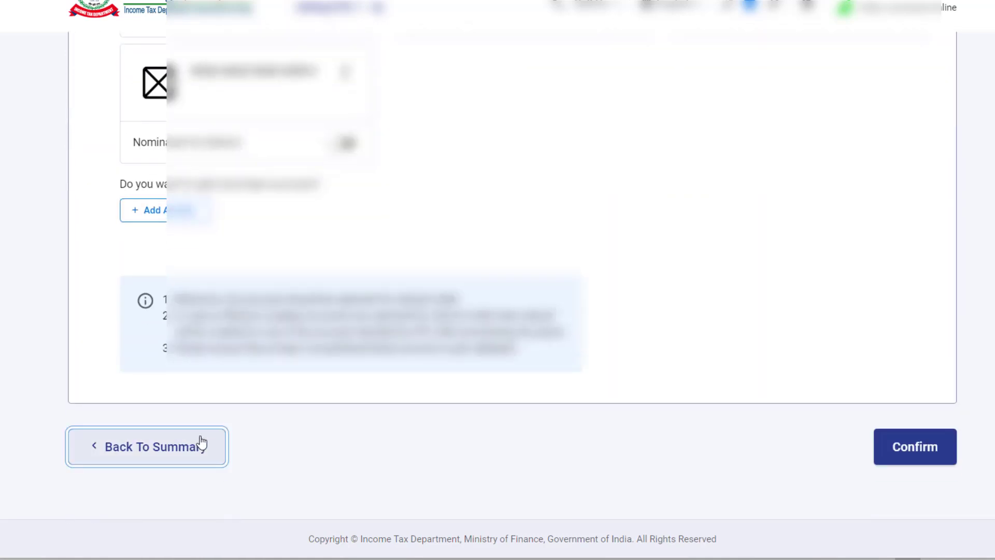
left_click(200, 442)
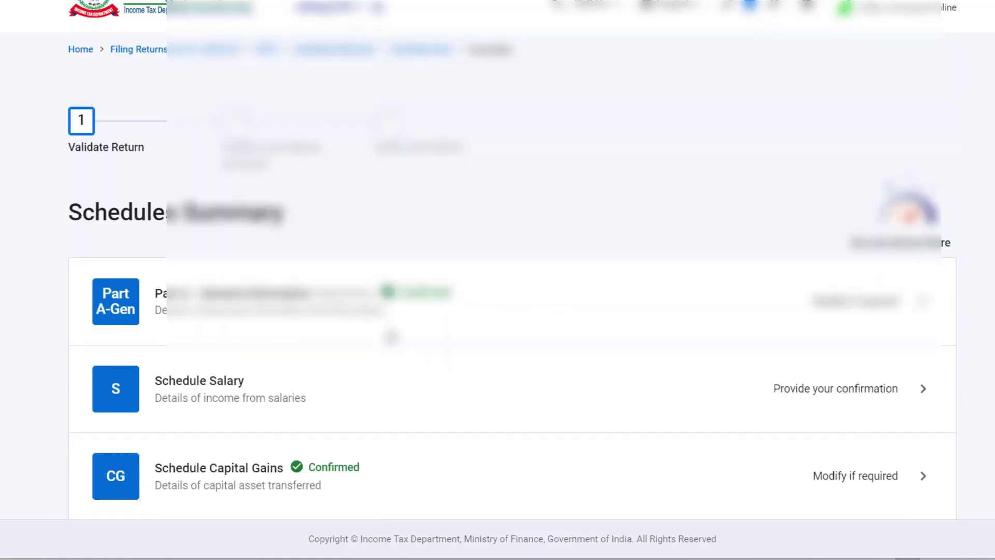
Reopen Part A-Gen and confirm it, returning to the Schedules Summary
scroll(391, 337, "down", 2)
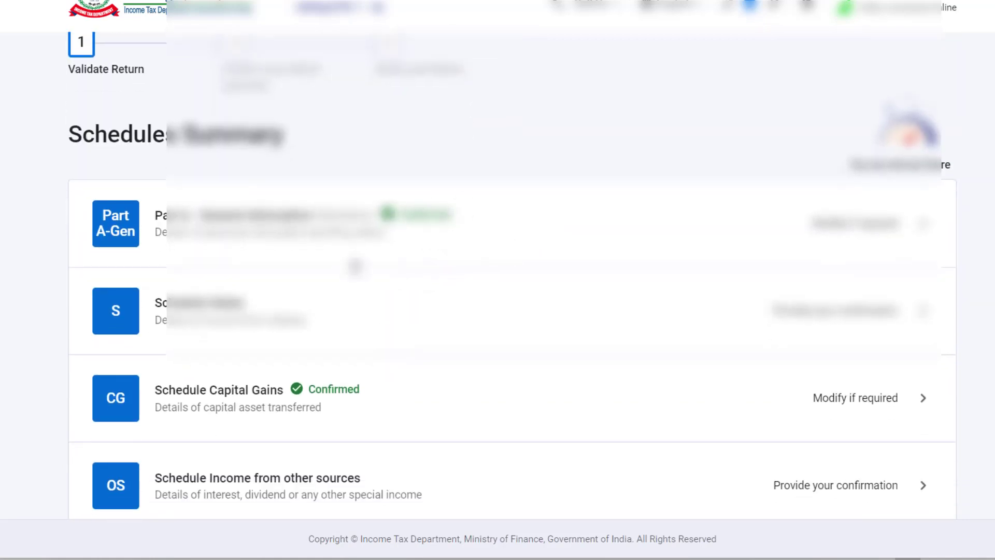
left_click(344, 228)
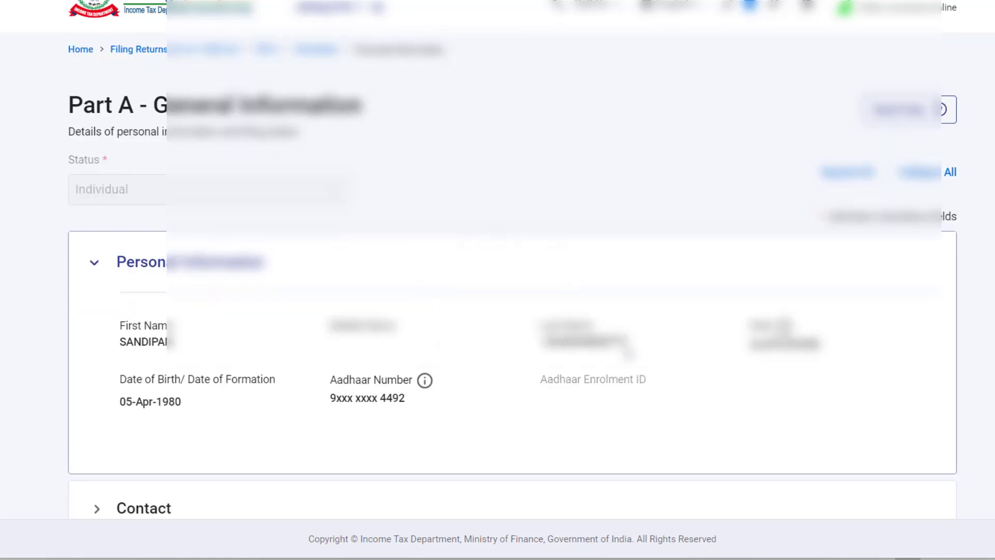
scroll(624, 350, "down", 5)
left_click(913, 447)
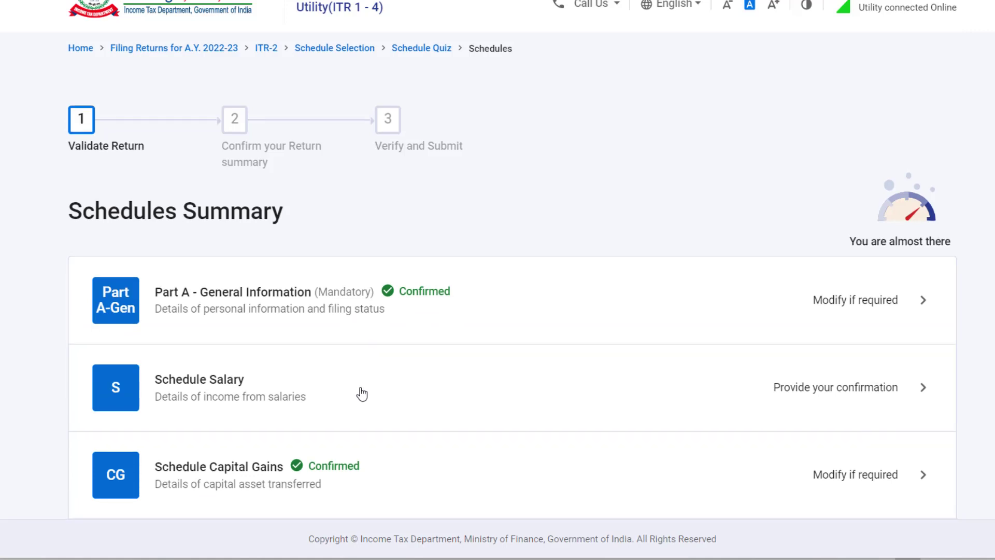
scroll(362, 394, "down", 2)
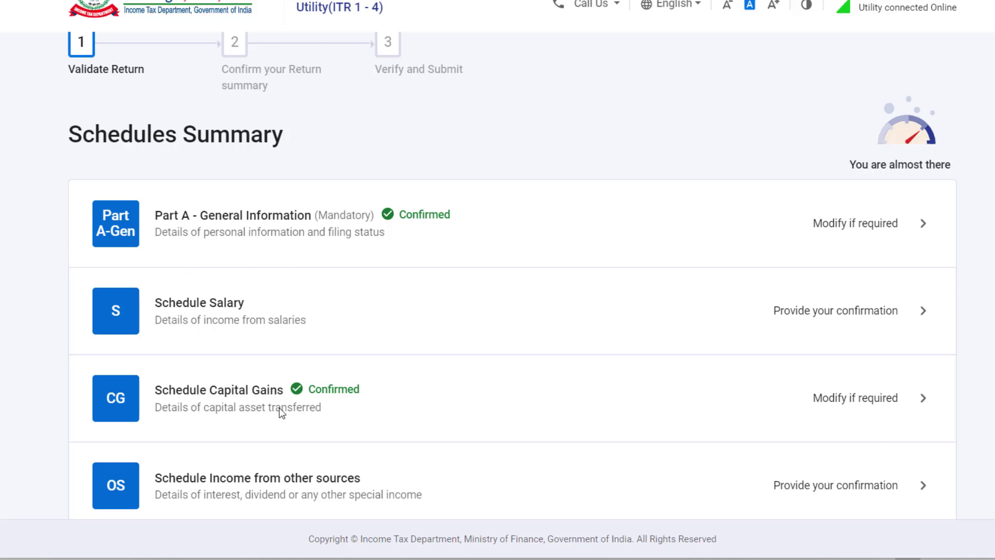
Open Schedule Salary to review Employer 1's gross salary, then bring up Excel's PAGE1 sheet
left_click(275, 311)
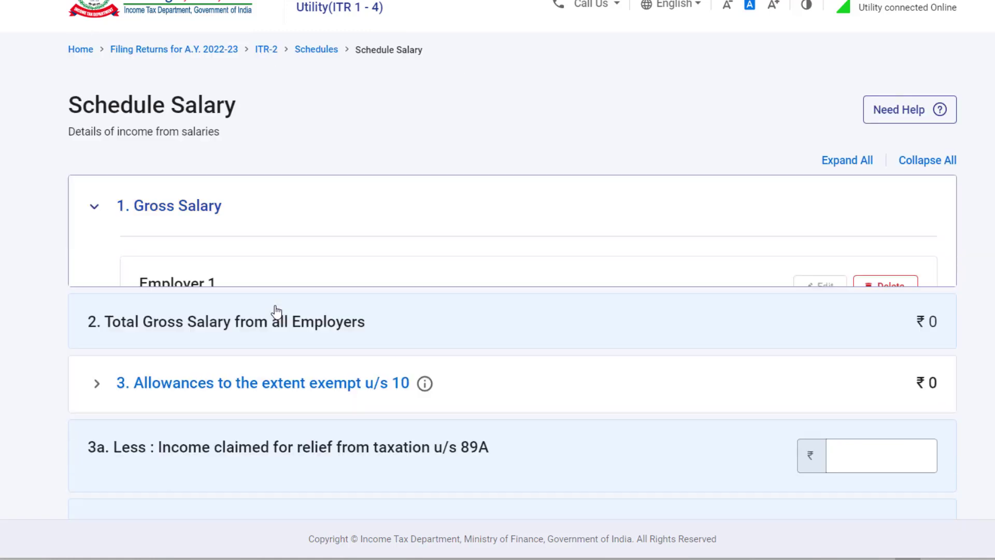
scroll(503, 316, "down", 3)
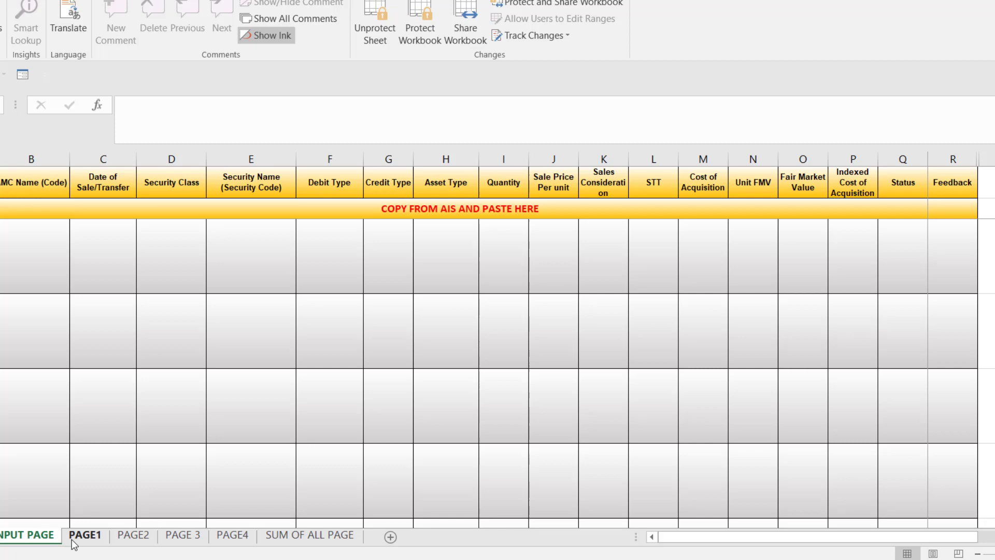
left_click(76, 537)
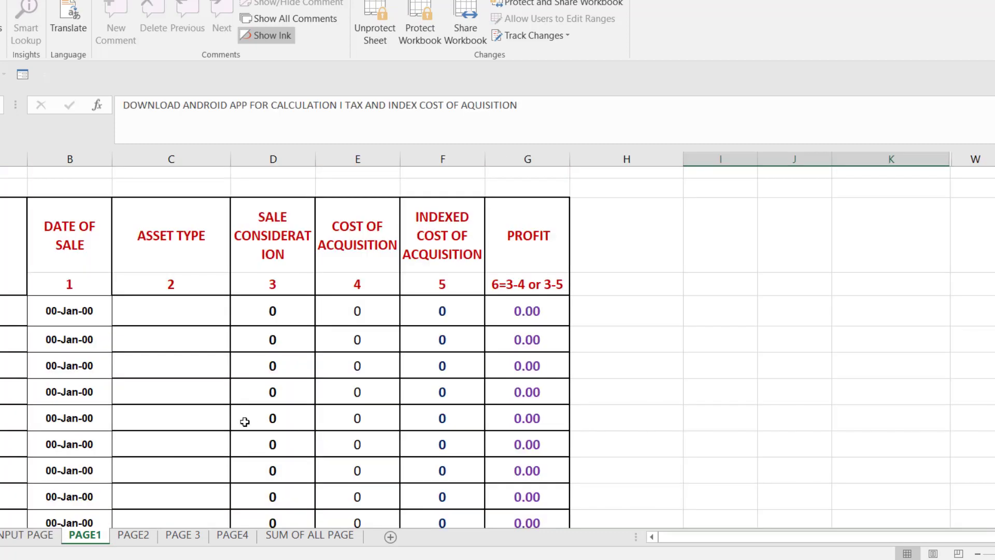
Enter 500000 as the first breakup amount and 15000 under DA
scroll(245, 422, "down", 15)
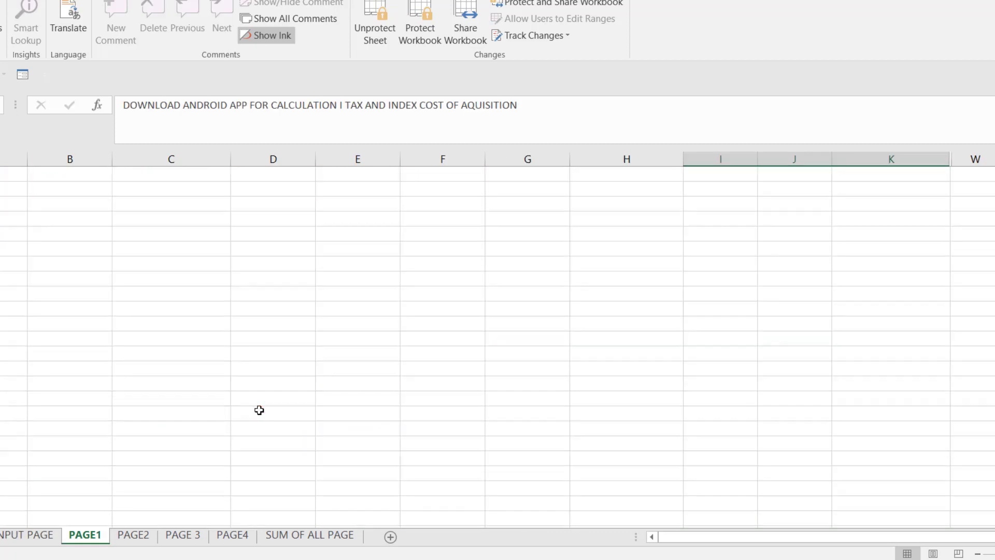
scroll(259, 410, "up", 5)
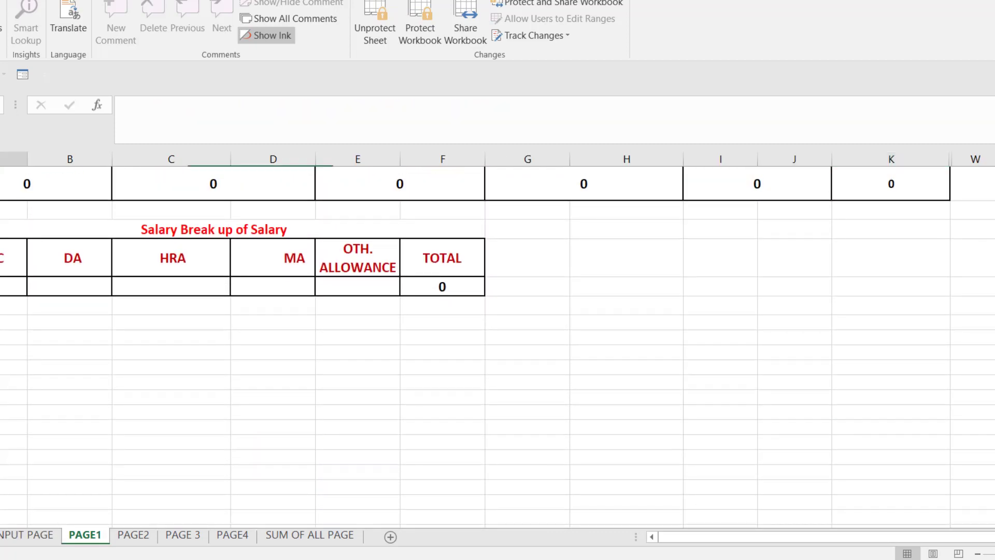
left_click(14, 286)
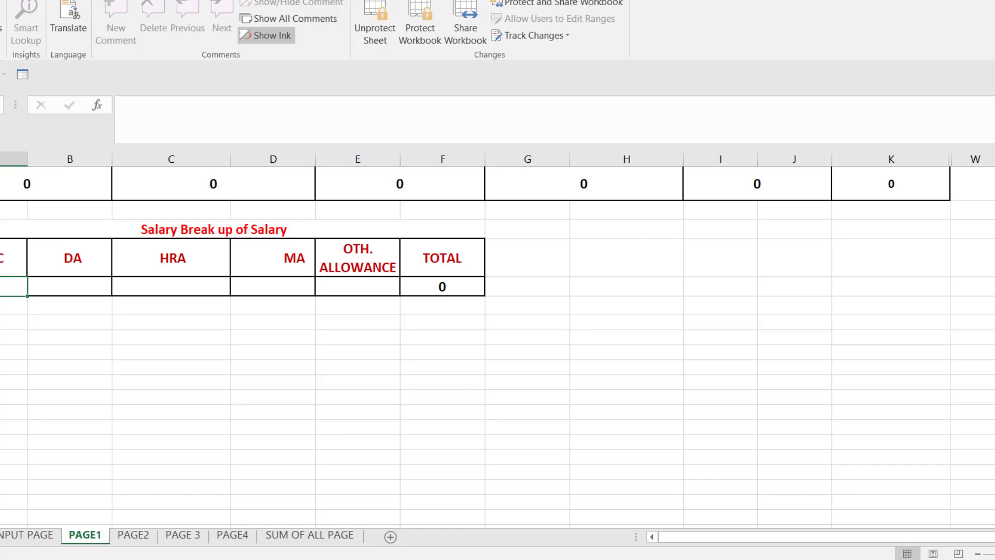
type("50000")
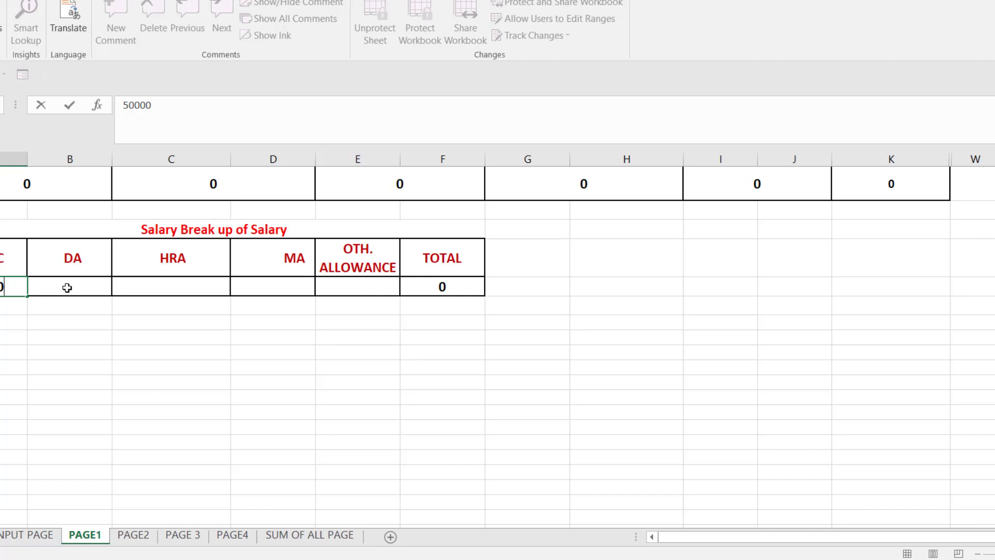
type("0")
left_click(66, 287)
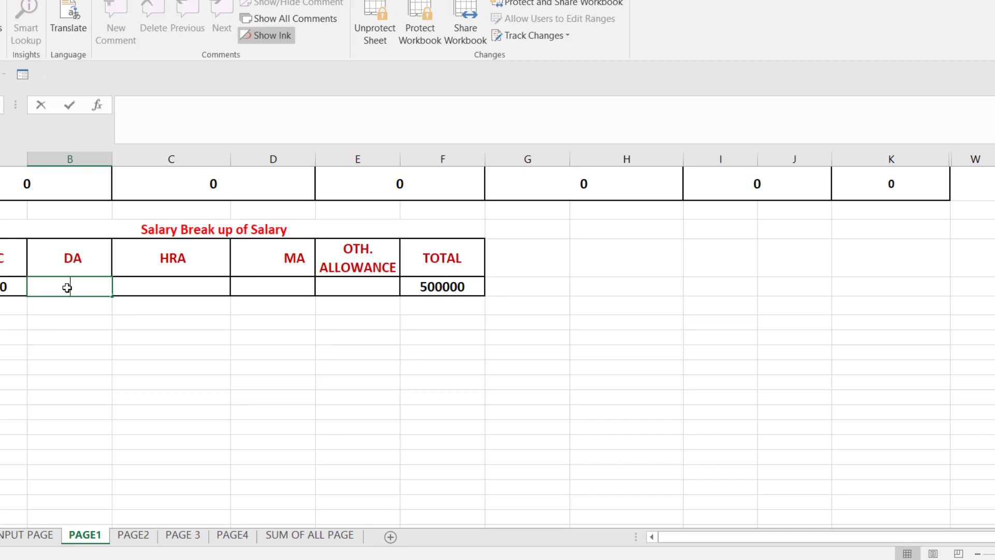
type("20000")
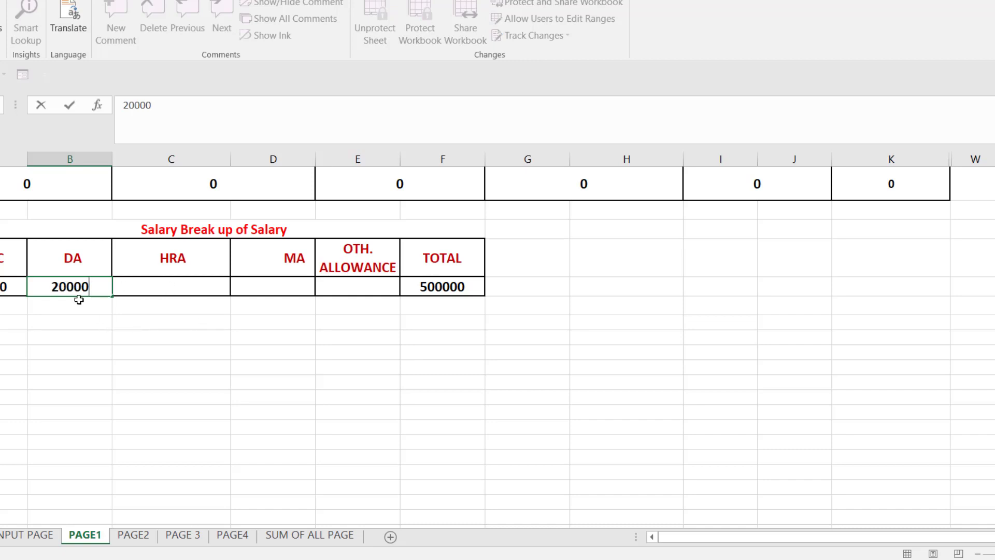
key("BackSpace")
key("BackSpace")
key("BackSpace")
key("BackSpace")
key("BackSpace")
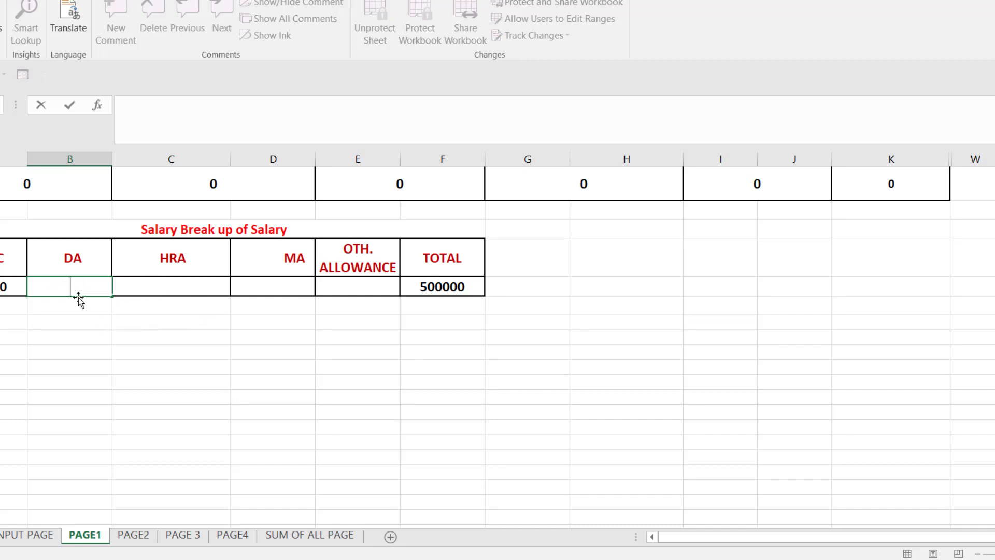
type("15000")
Enter HRA 60000 and MA 6000 so the TOTAL reads 581000
left_click(169, 284)
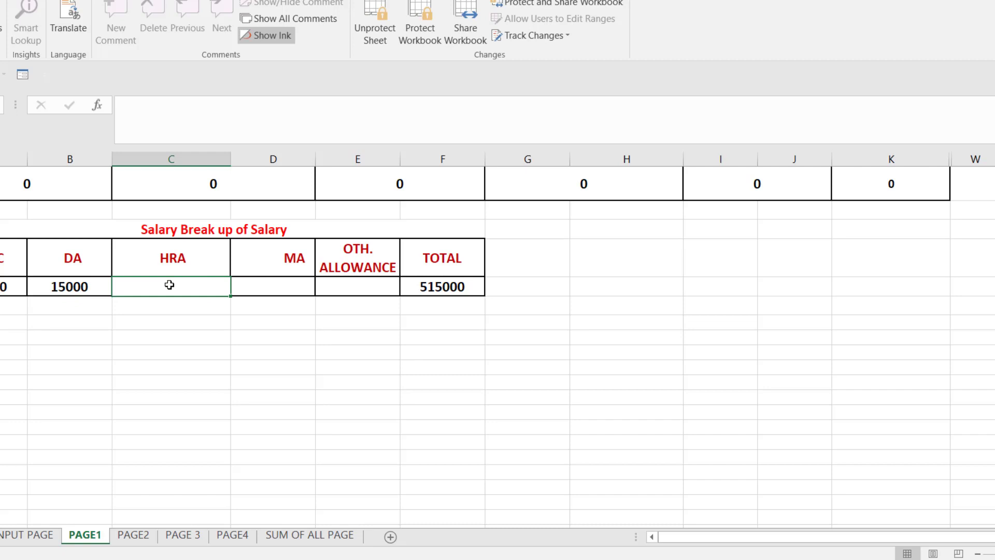
type("30000")
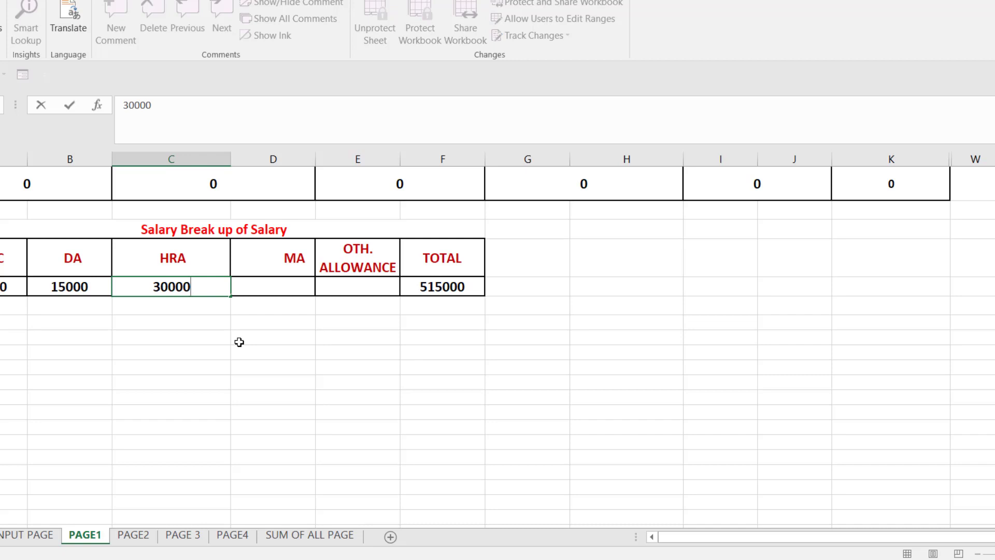
key("BackSpace")
key("BackSpace")
key("BackSpace")
key("BackSpace")
key("BackSpace")
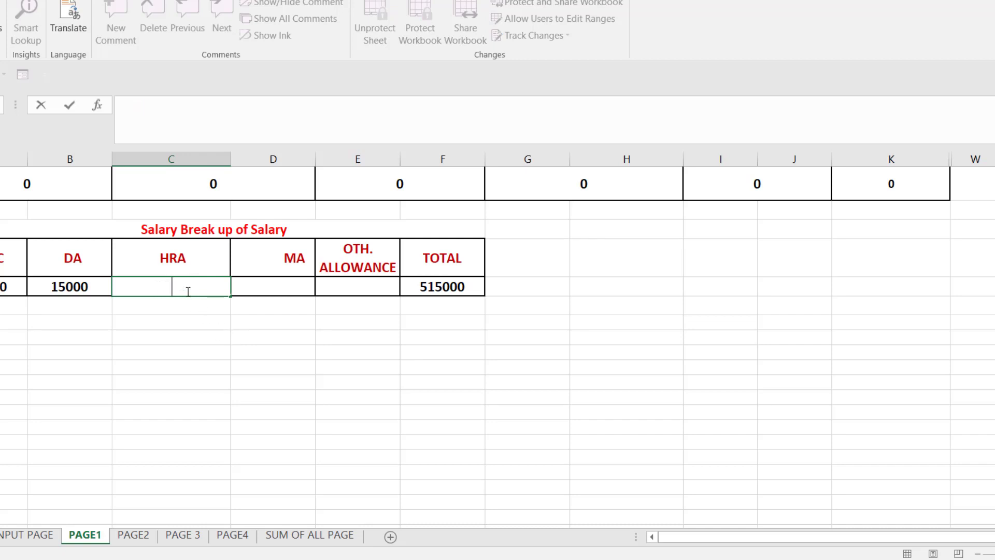
type("60000")
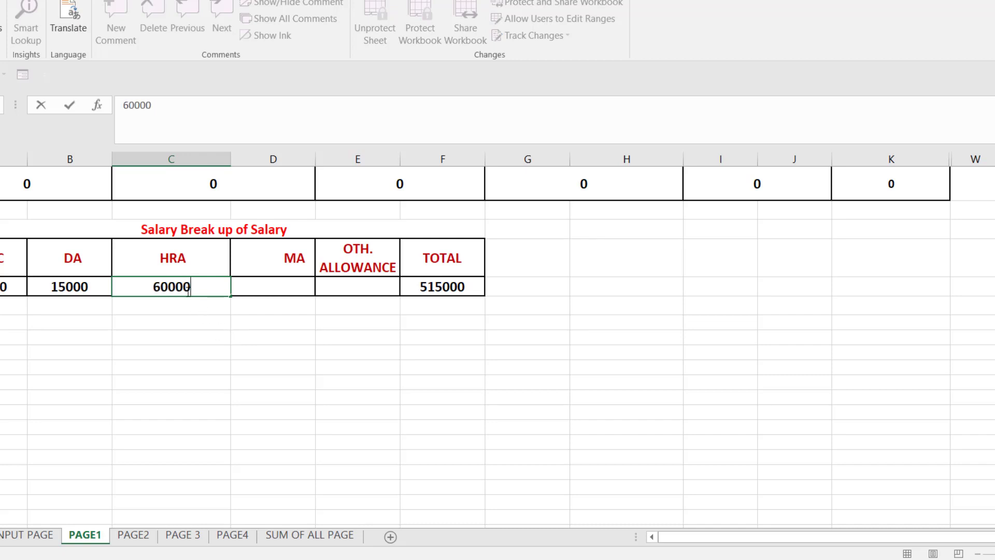
left_click(297, 286)
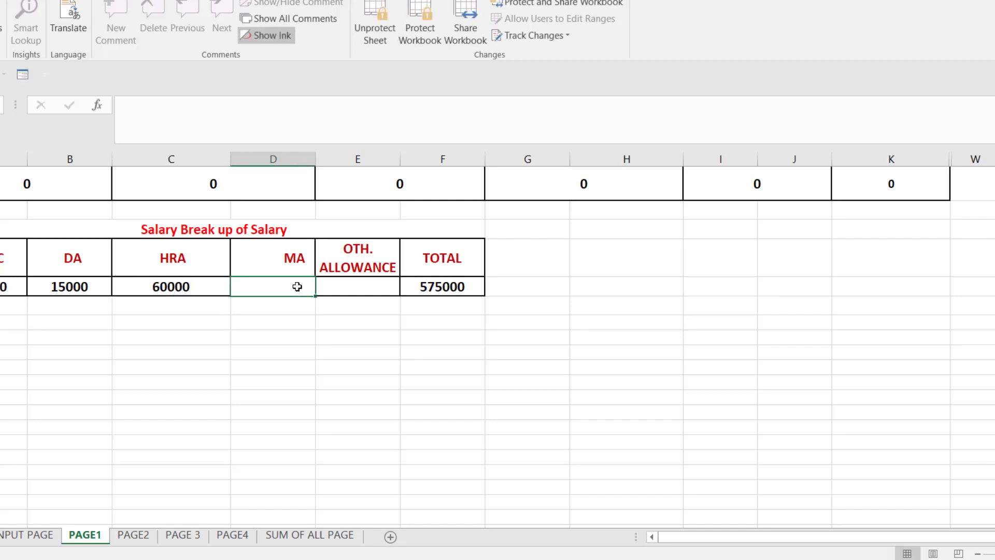
type("6000")
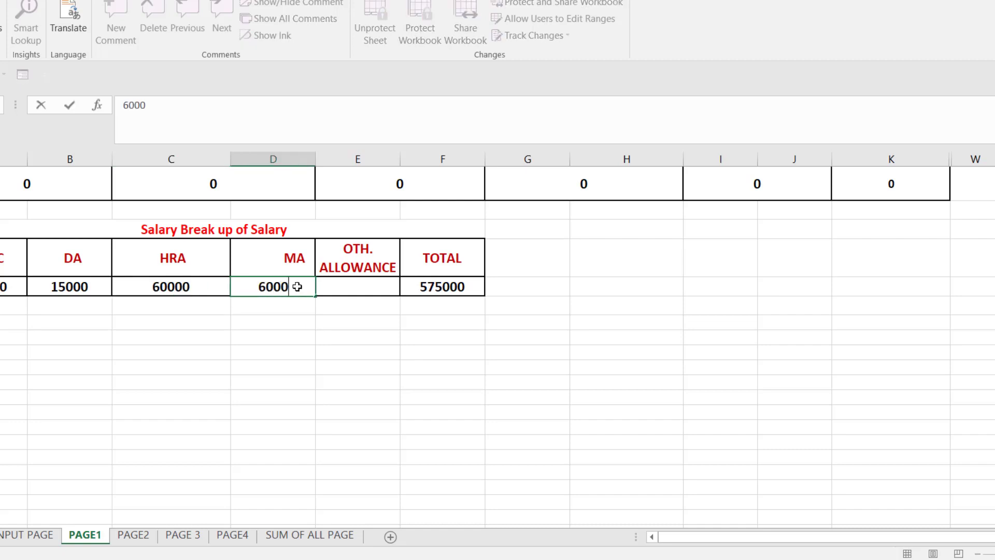
key("ctrl+Return")
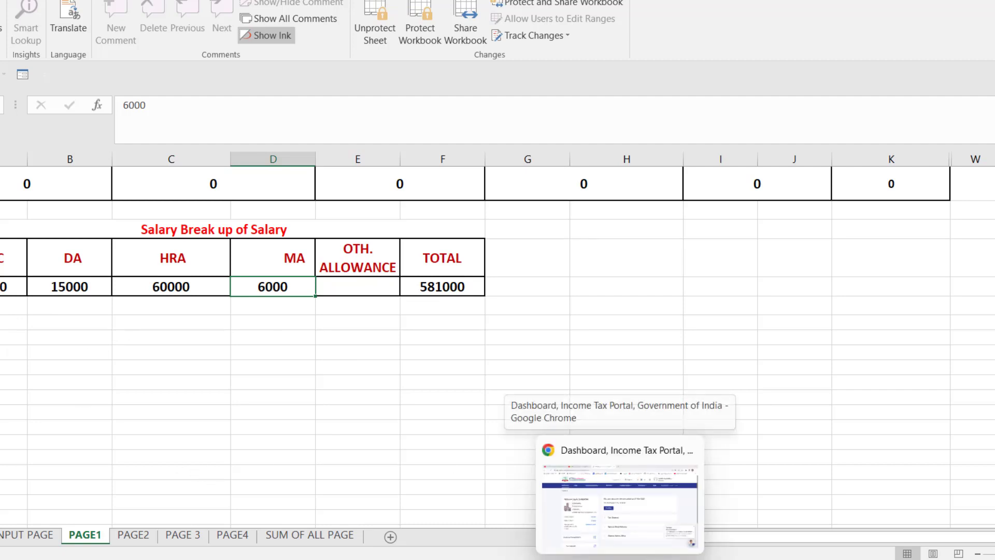
Return to the ITR utility and open Employer 1's Add Details Of Breakup form
left_click(617, 482)
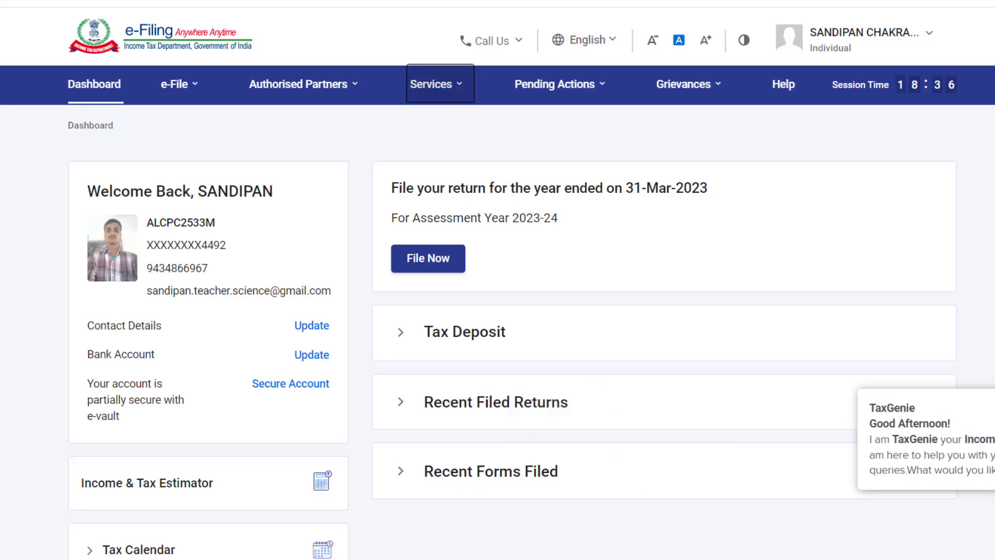
key("alt+Tab")
key("alt+Tab")
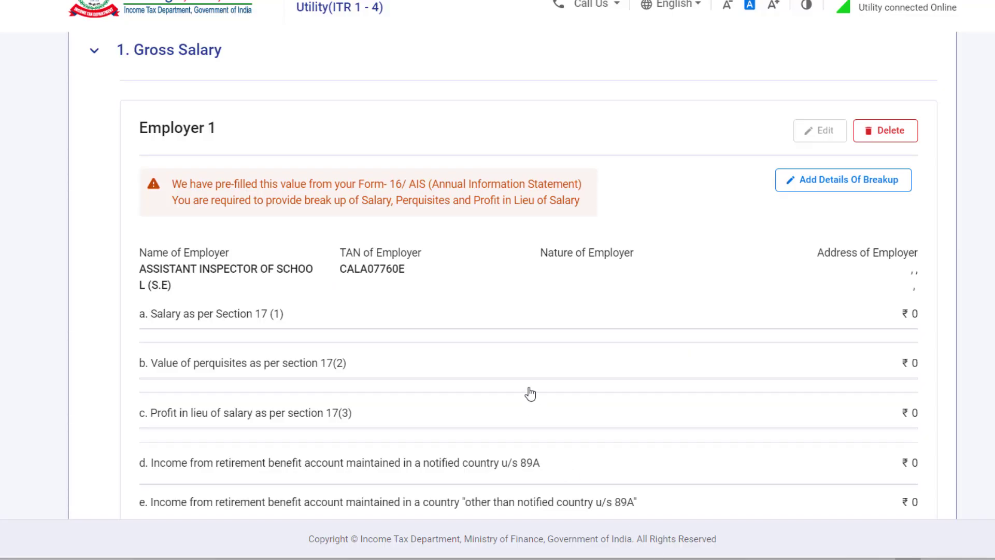
scroll(529, 394, "down", 2)
left_click(830, 110)
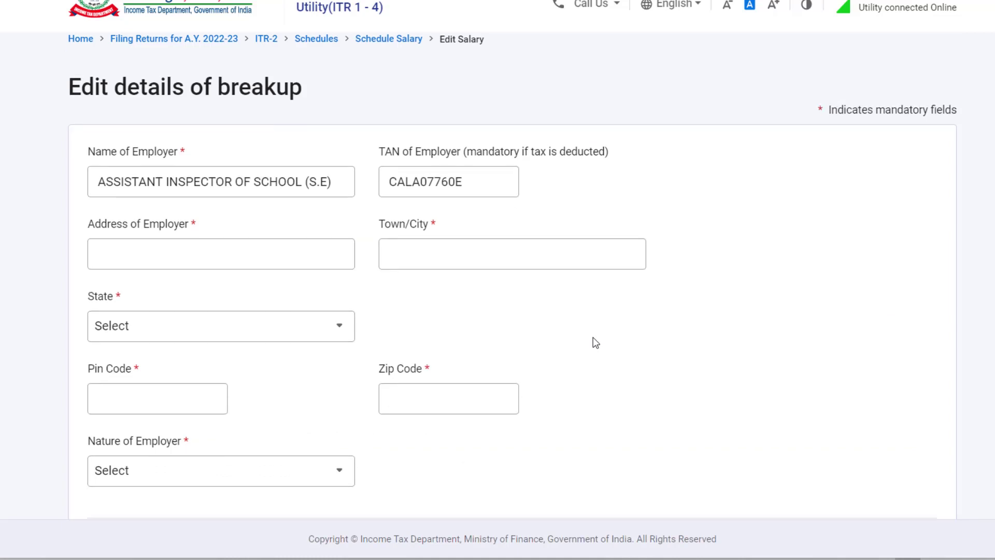
Fill in the employer's address and town/city fields
scroll(595, 342, "down", 2)
left_click(262, 182)
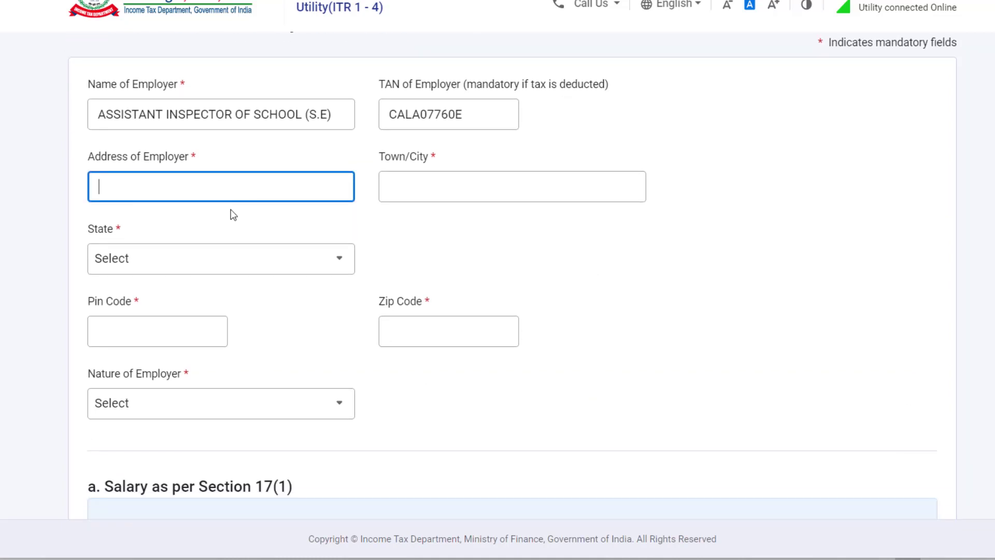
type("bi")
key("BackSpace")
key("BackSpace")
type("BI")
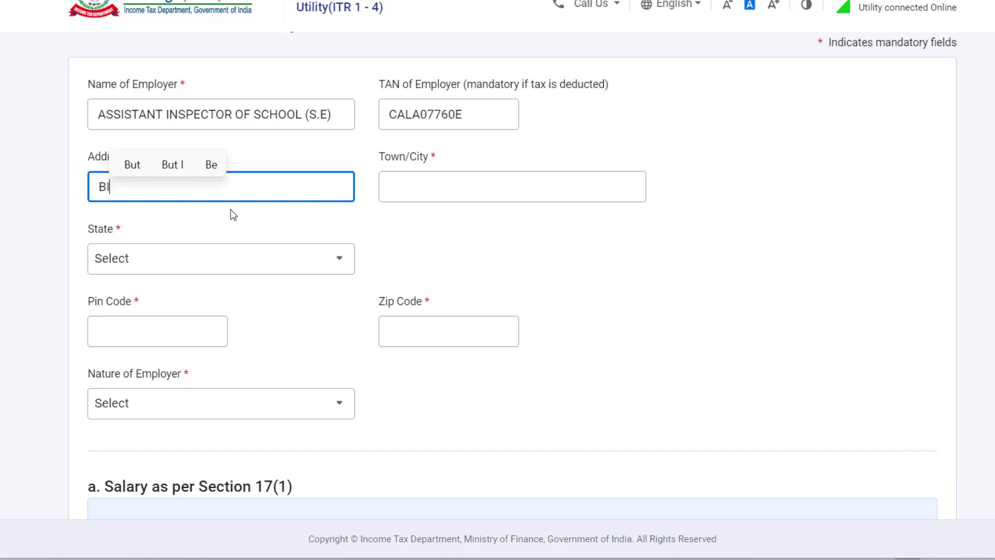
type("SHN")
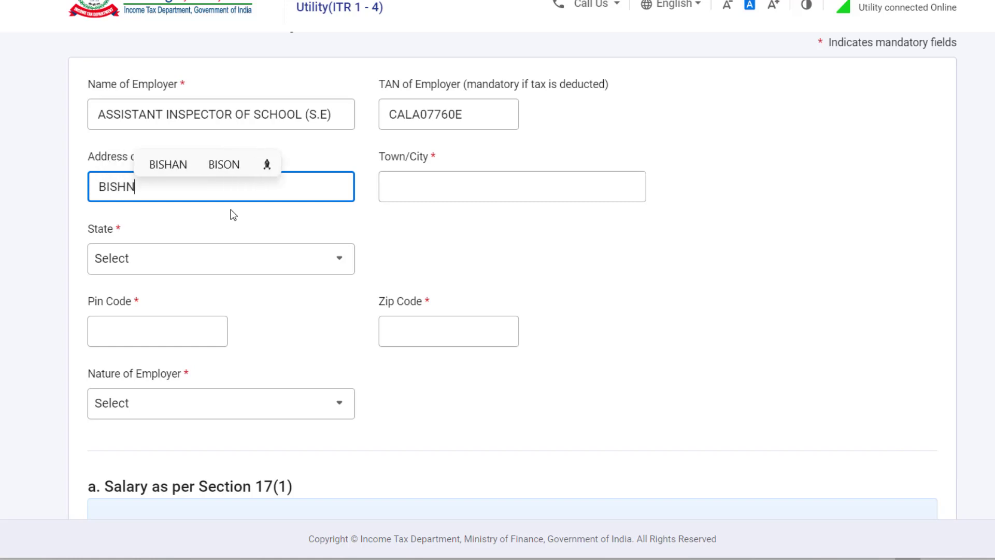
type("UPUR")
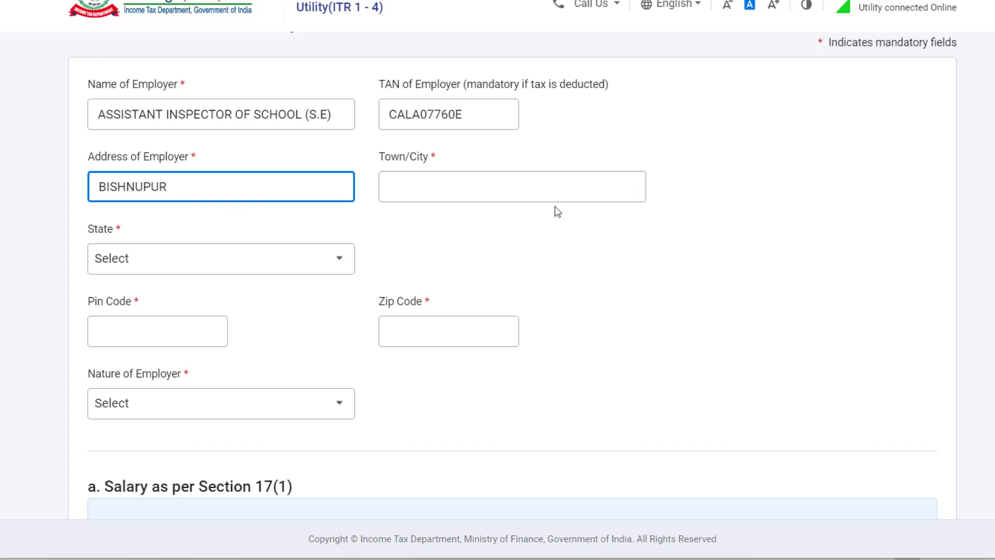
left_click(510, 191)
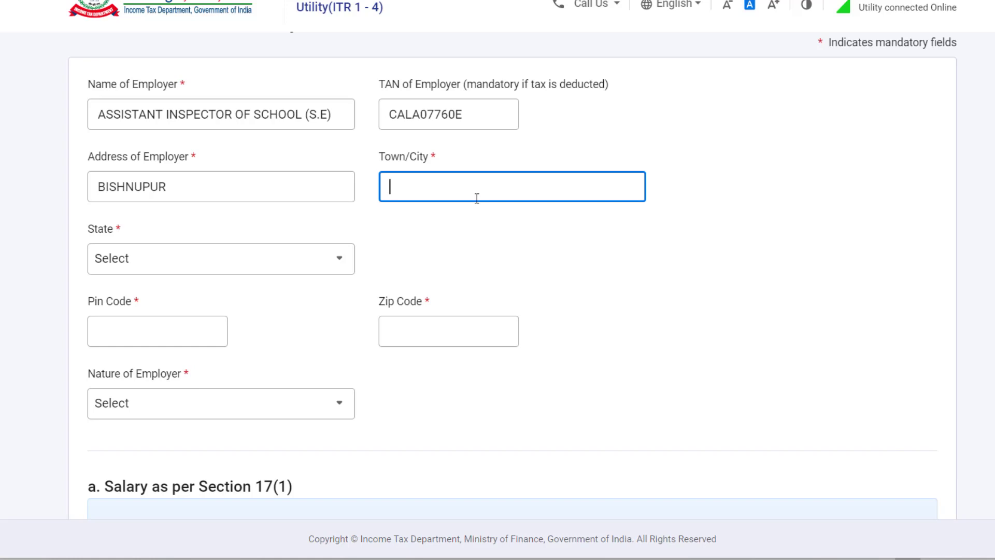
type("BIS")
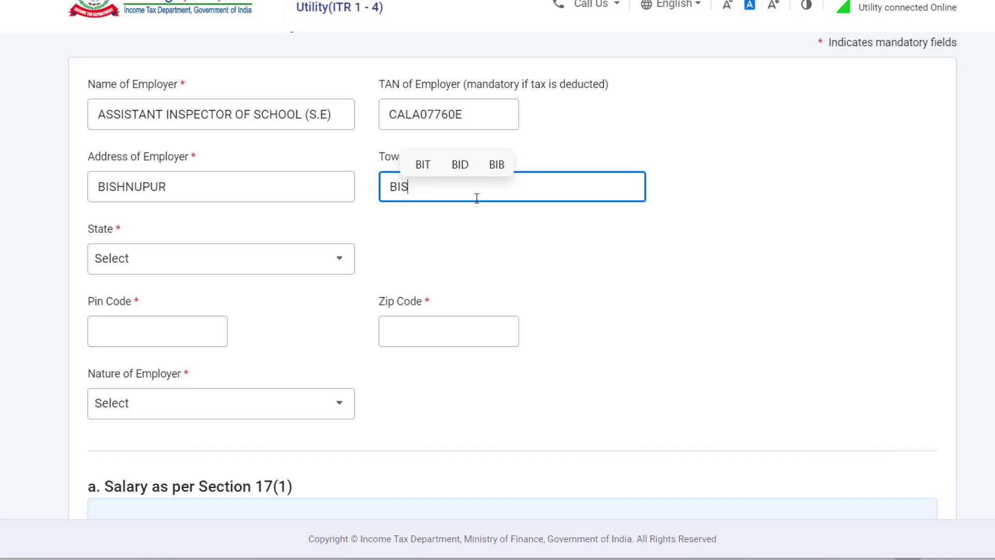
type("HNU")
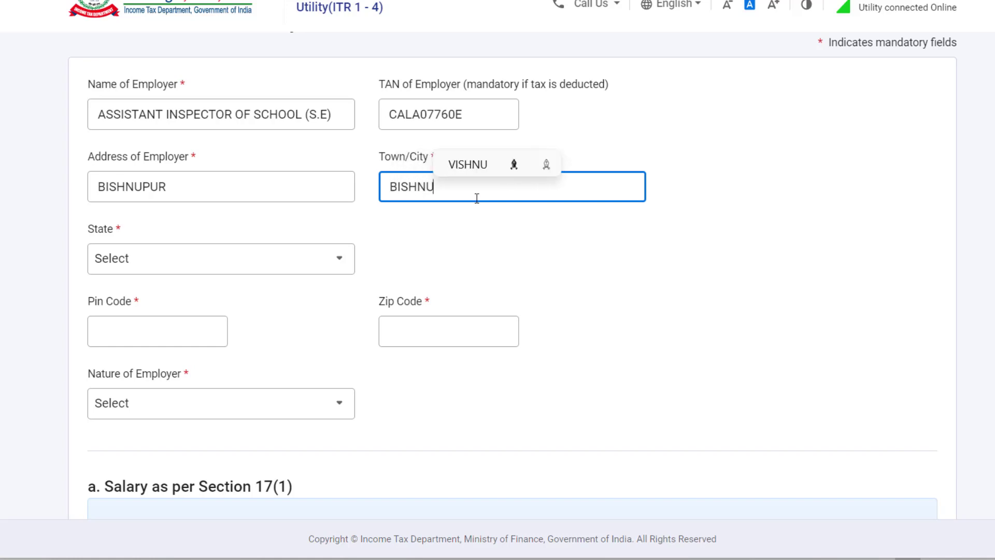
type("PUR")
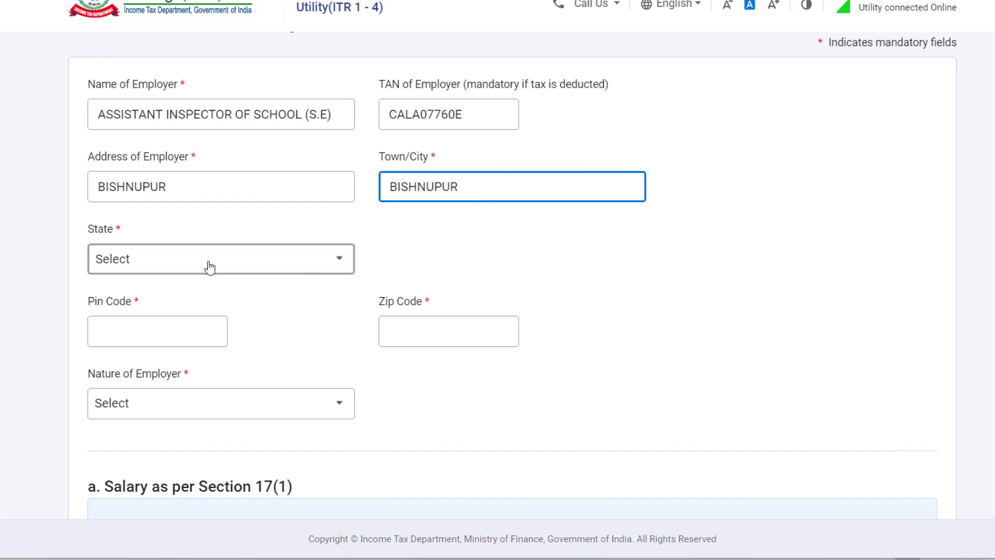
Set the state to 32-West Bengal, enter the pin code, and choose State Government as employer nature
left_click(207, 264)
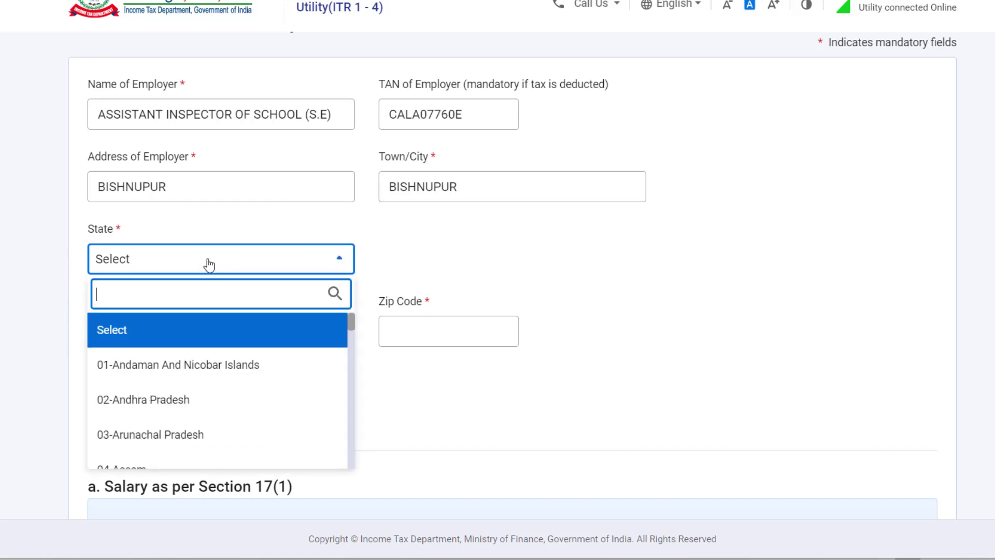
scroll(223, 363, "down", 15)
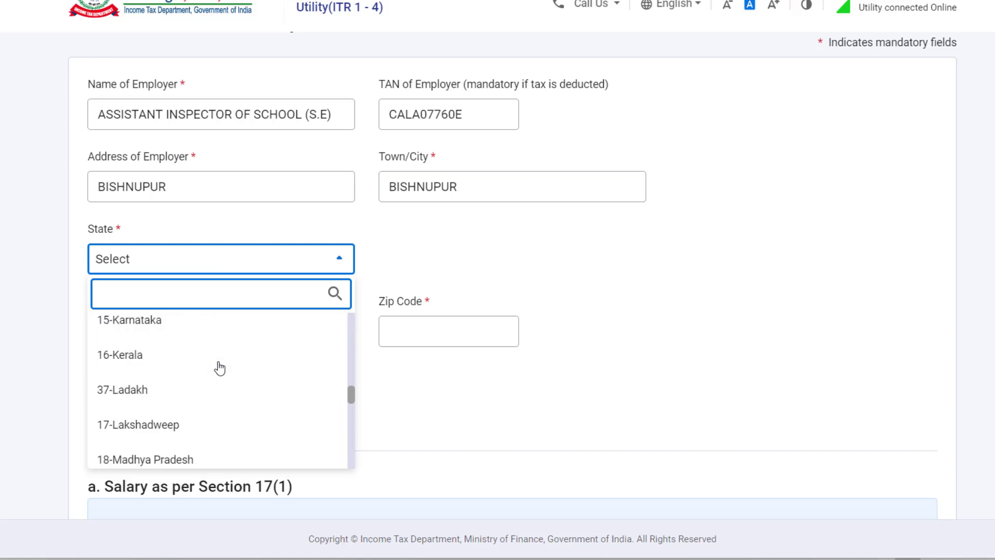
scroll(220, 367, "down", 8)
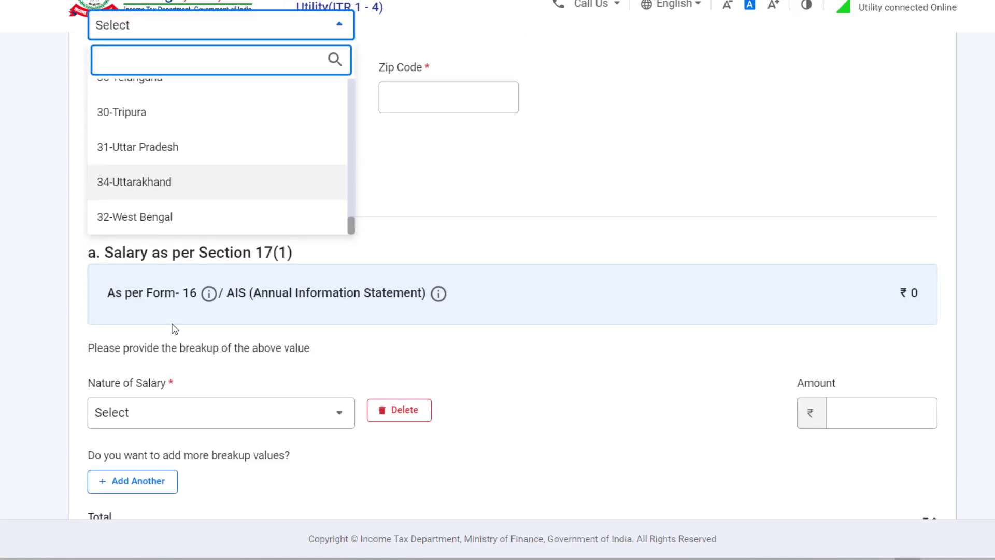
left_click(147, 216)
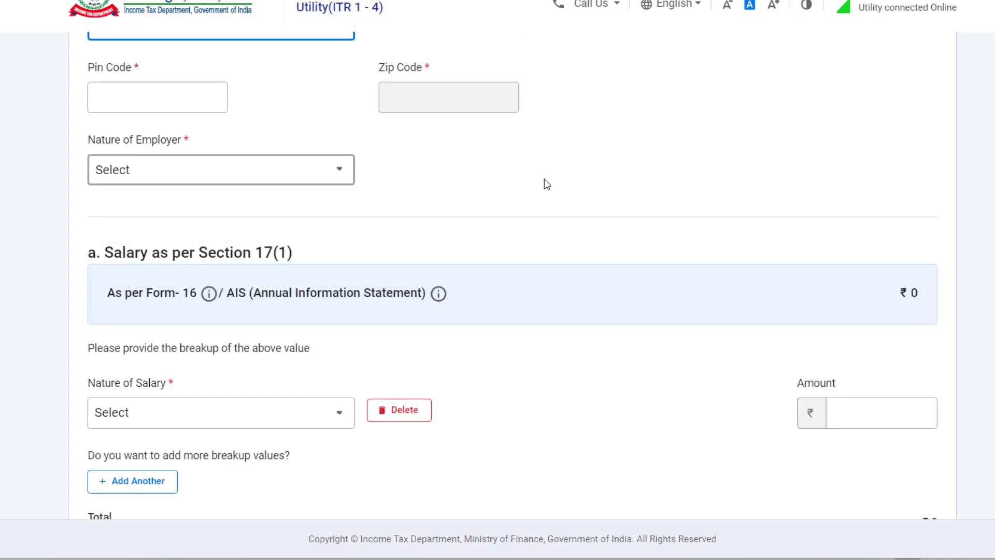
left_click(179, 93)
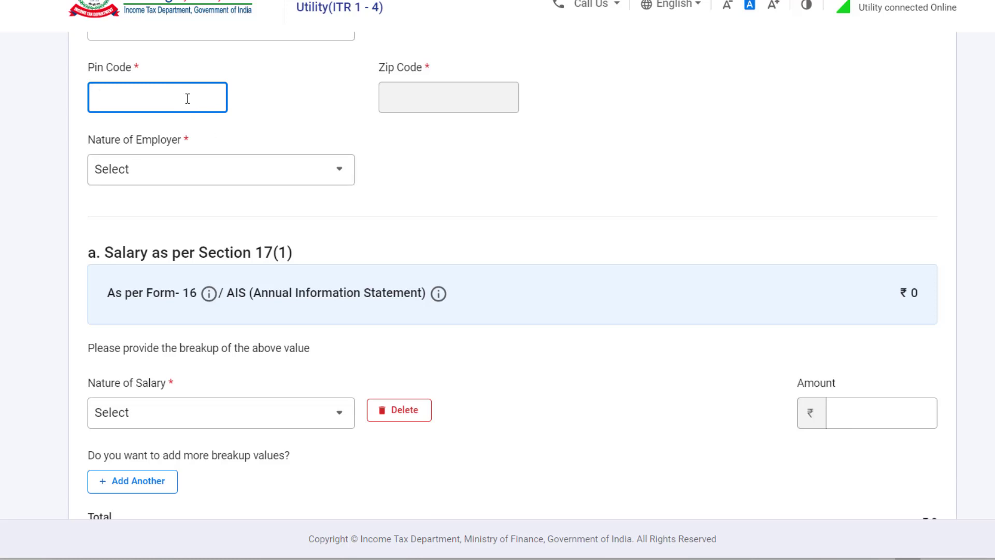
type("722121")
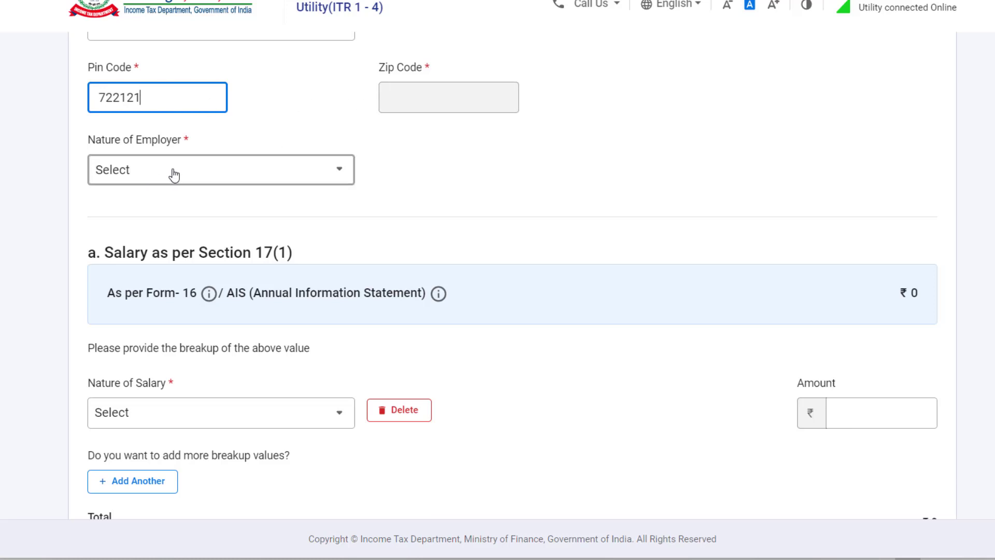
left_click(174, 175)
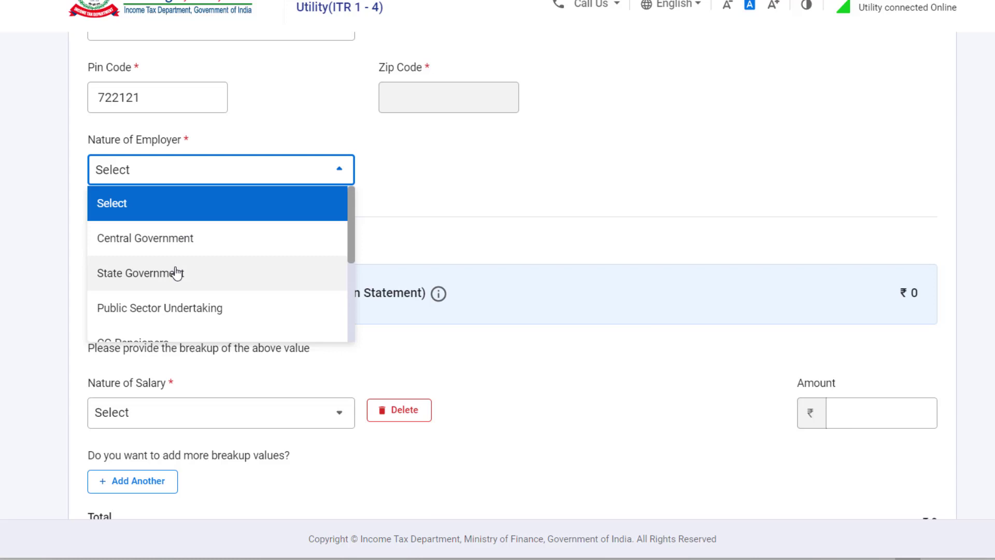
left_click(177, 273)
scroll(535, 210, "down", 5)
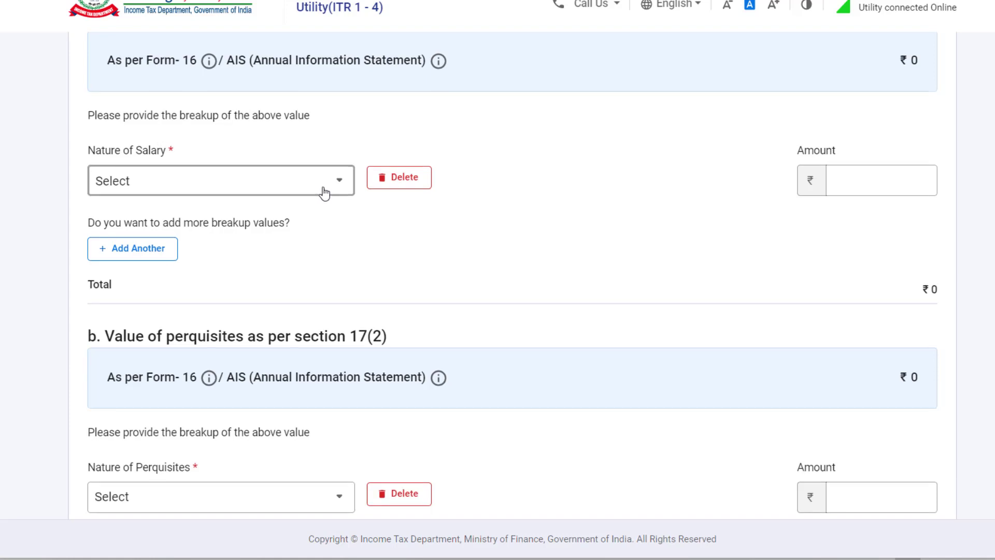
Add a Basic salary row of ₹5,00,000 to Employer 1's Section 17(1) breakup
scroll(325, 193, "up", 3)
scroll(325, 192, "up", 8)
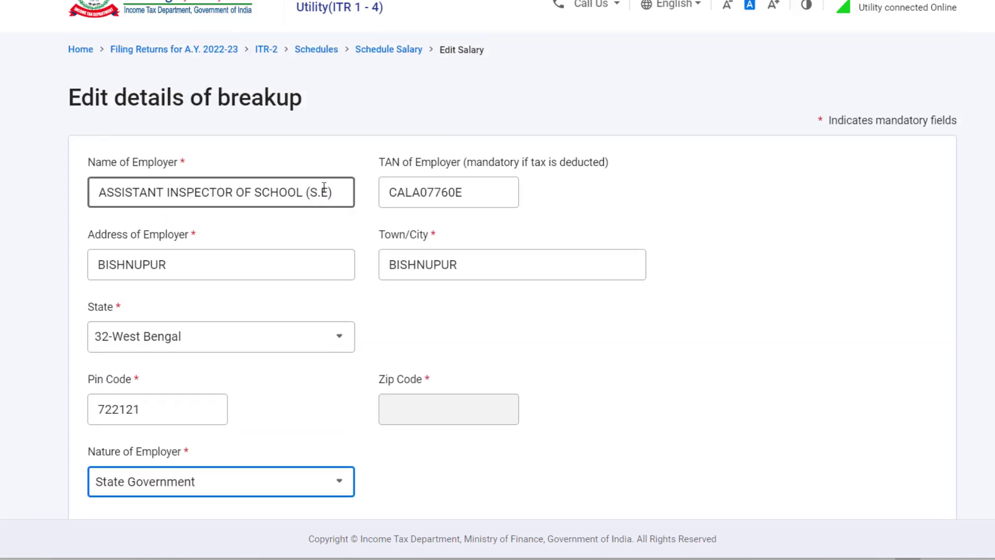
scroll(324, 188, "down", 10)
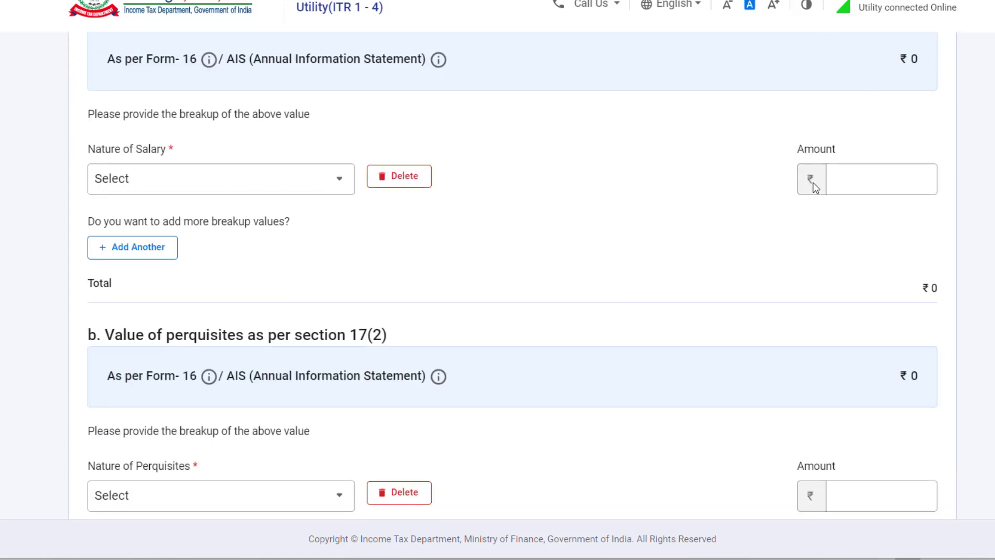
left_click(274, 191)
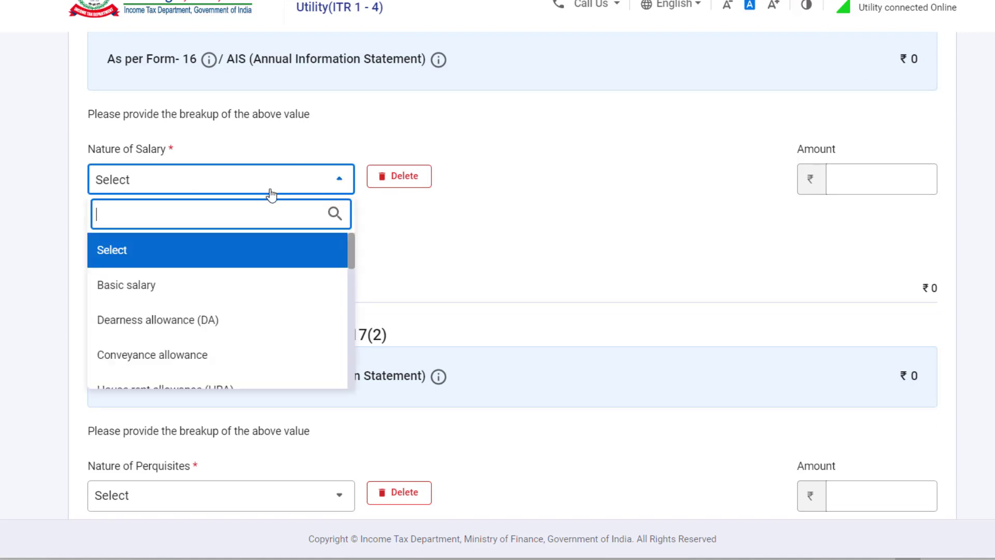
left_click(150, 293)
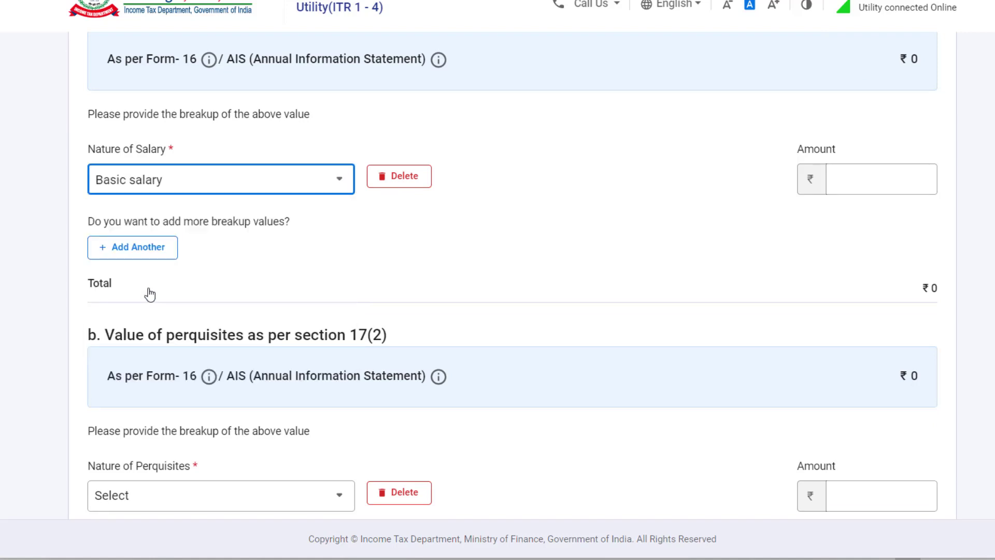
left_click(868, 182)
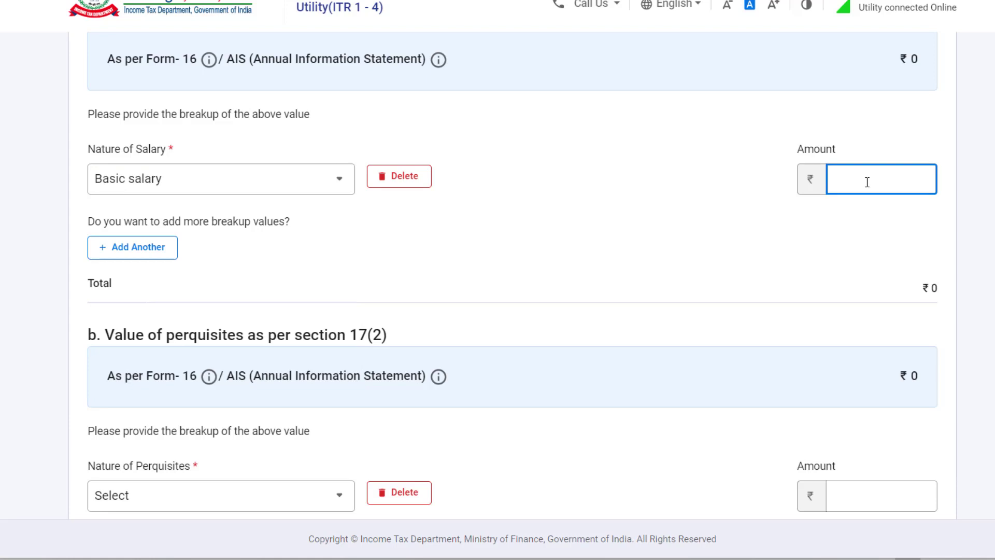
type("500000")
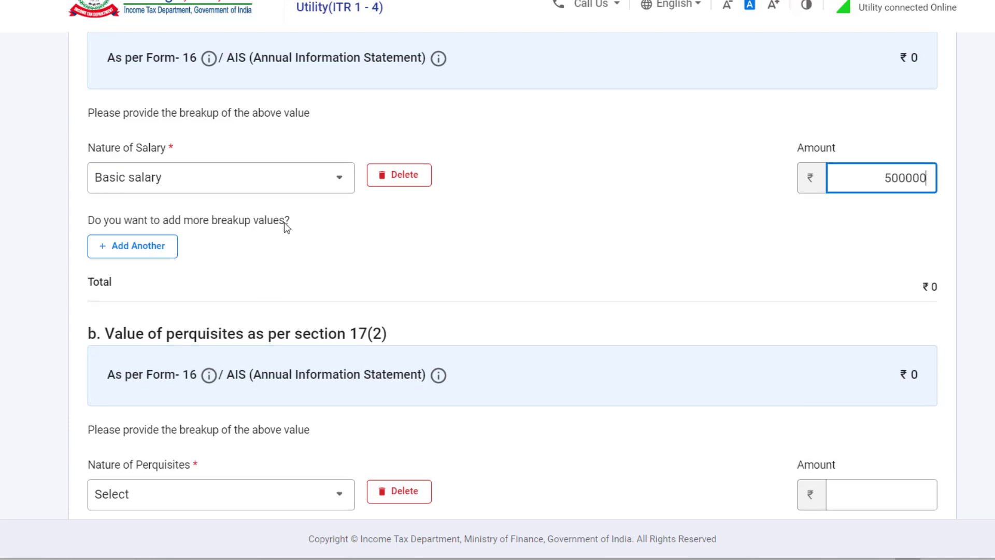
scroll(284, 223, "down", 2)
scroll(524, 276, "down", 3)
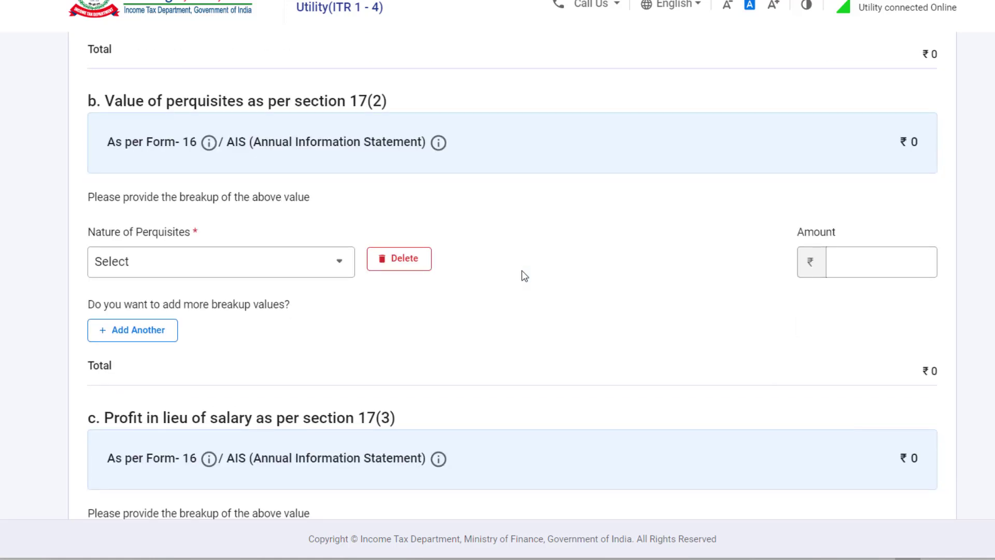
Browse the Section 17(2) perquisite types list and close it without choosing one
scroll(525, 276, "up", 2)
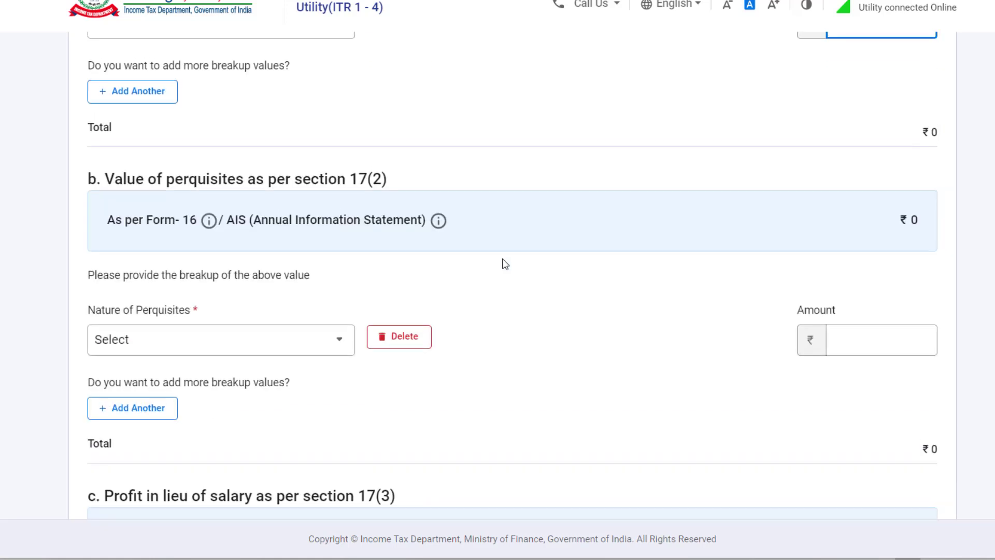
left_click(257, 351)
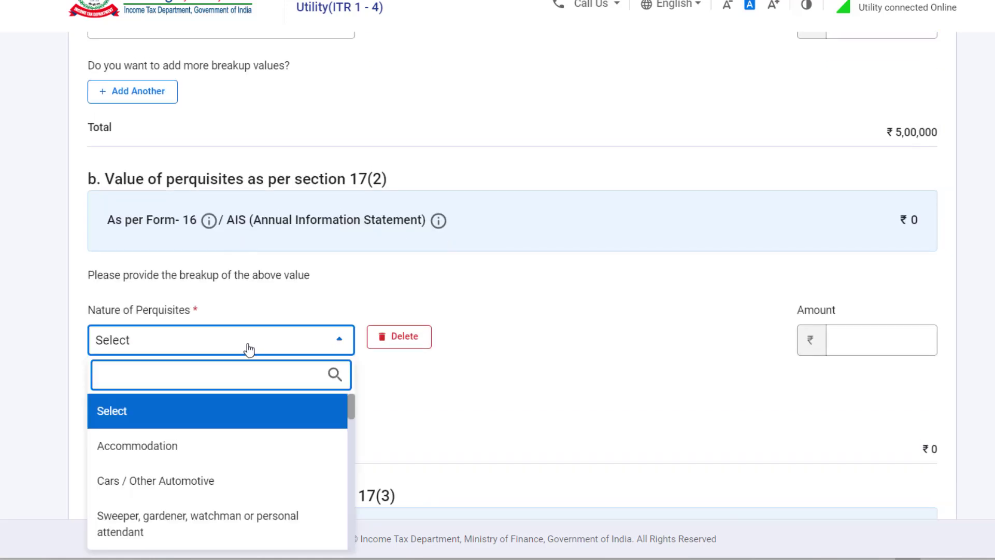
scroll(297, 444, "down", 3)
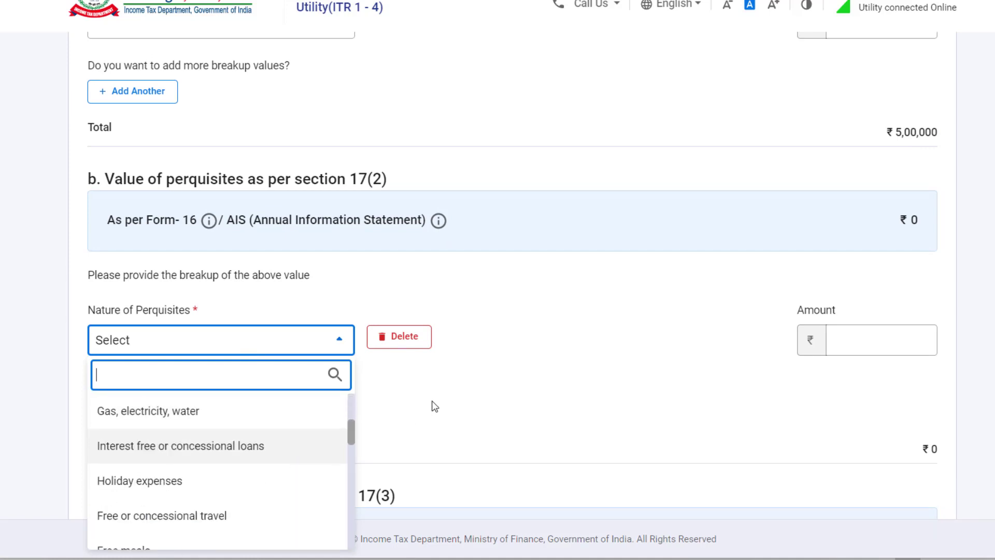
scroll(435, 401, "down", 5)
scroll(198, 259, "up", 3)
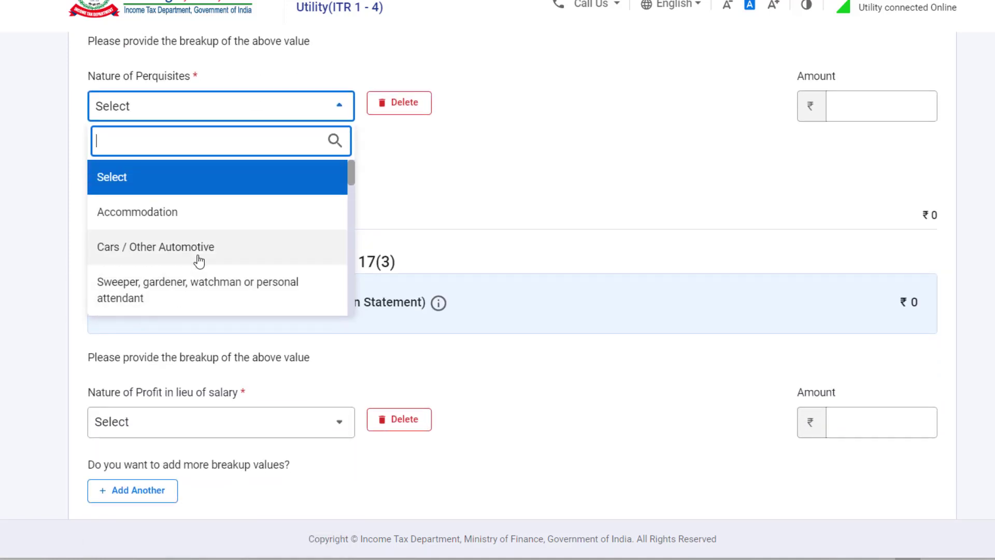
scroll(239, 241, "down", 1)
scroll(239, 242, "down", 3)
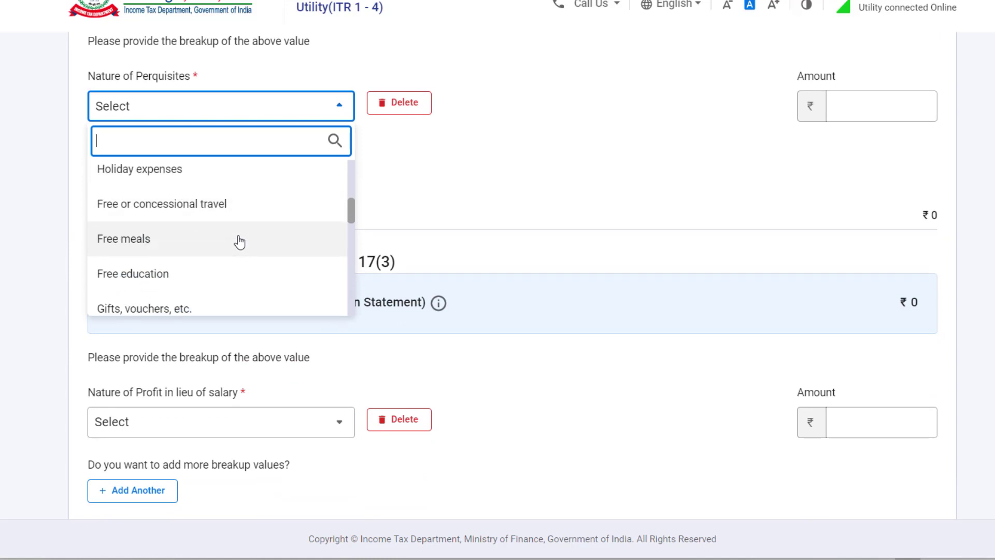
scroll(240, 241, "down", 4)
scroll(238, 241, "down", 10)
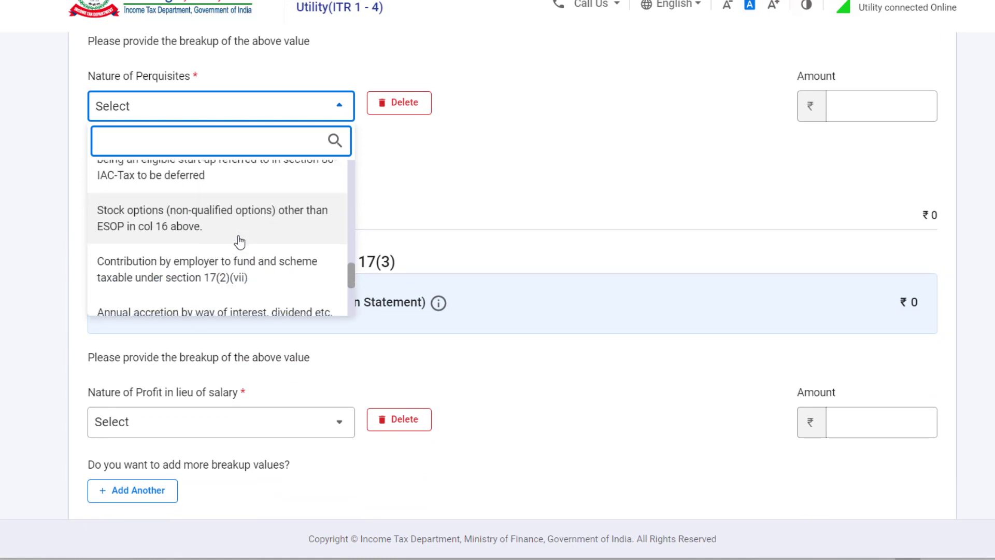
left_click(556, 195)
scroll(529, 213, "up", 1)
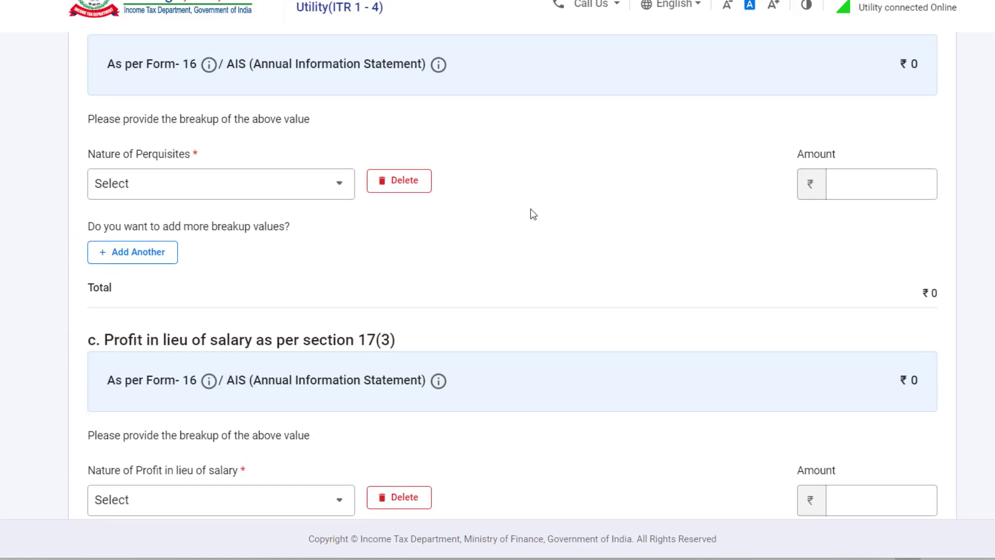
scroll(454, 239, "up", 3)
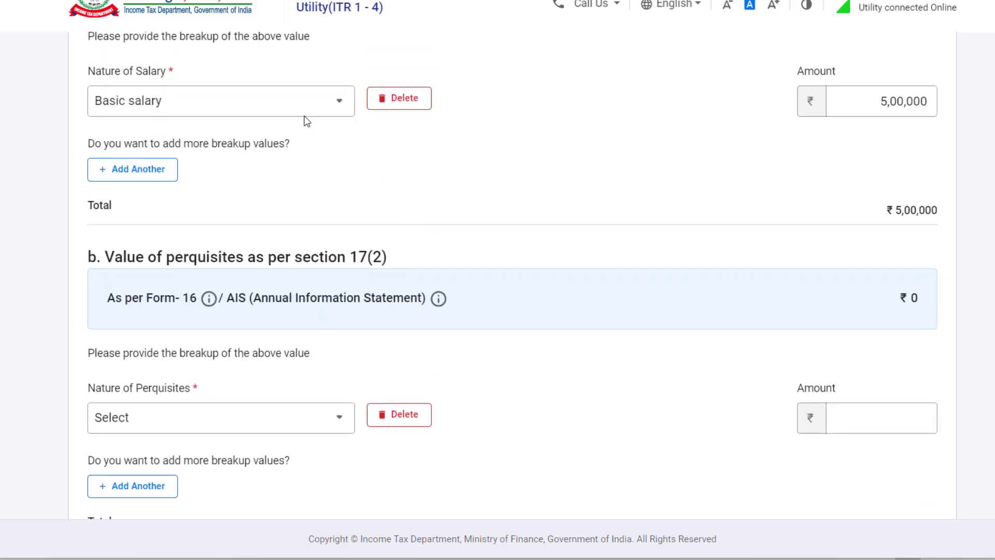
scroll(453, 207, "down", 4)
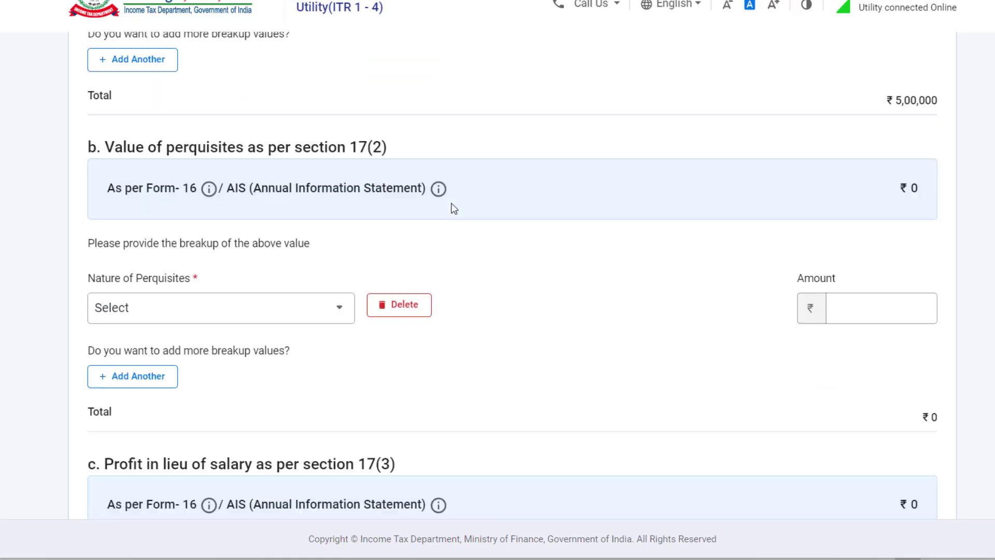
scroll(521, 202, "down", 1)
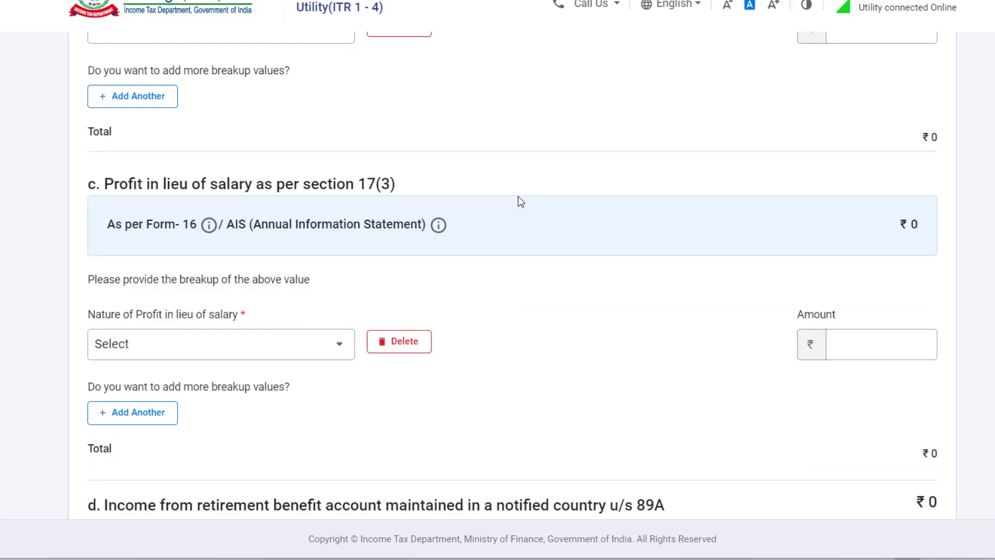
scroll(521, 201, "down", 3)
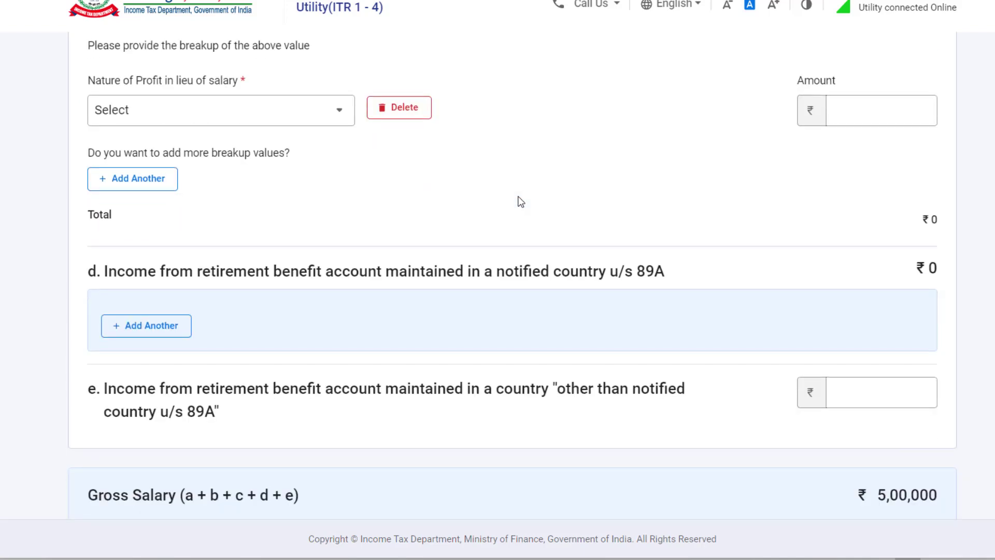
scroll(521, 201, "down", 2)
scroll(521, 202, "up", 10)
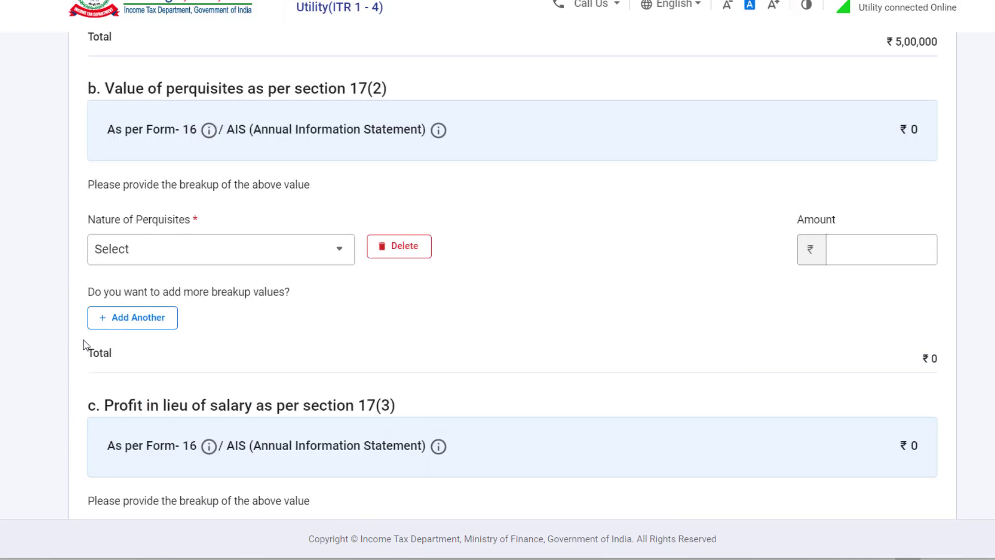
Add a second perquisite row, then delete the empty row and confirm with Yes
left_click(145, 318)
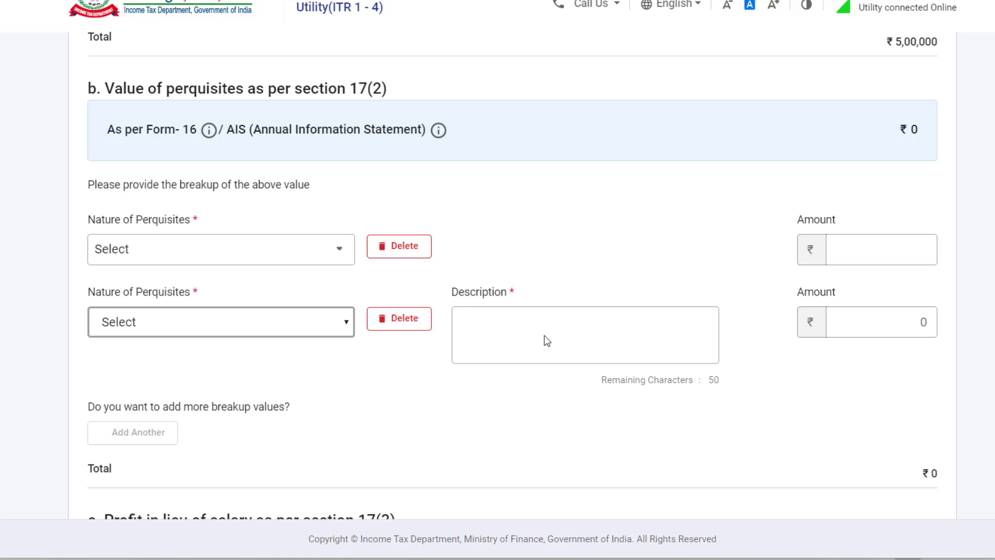
left_click(338, 332)
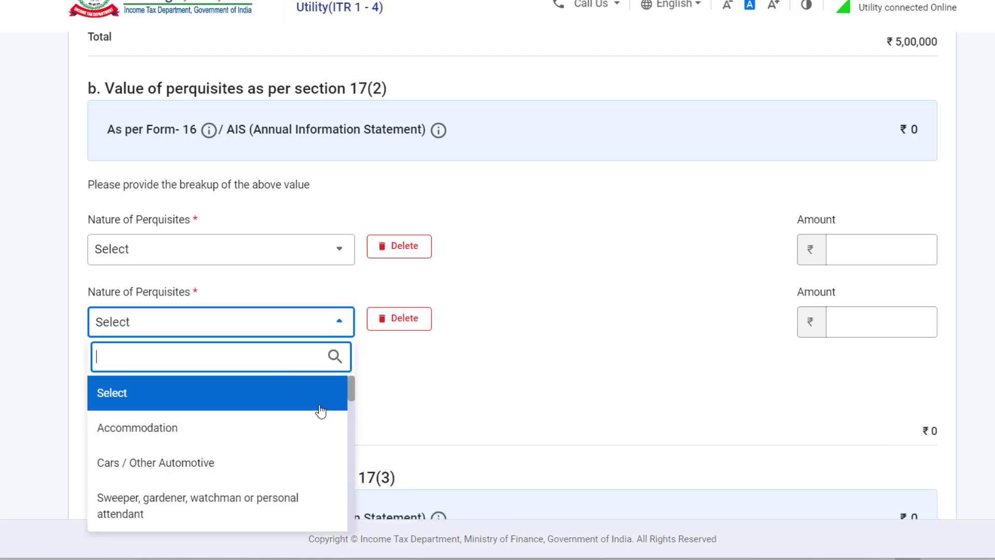
scroll(435, 383, "down", 3)
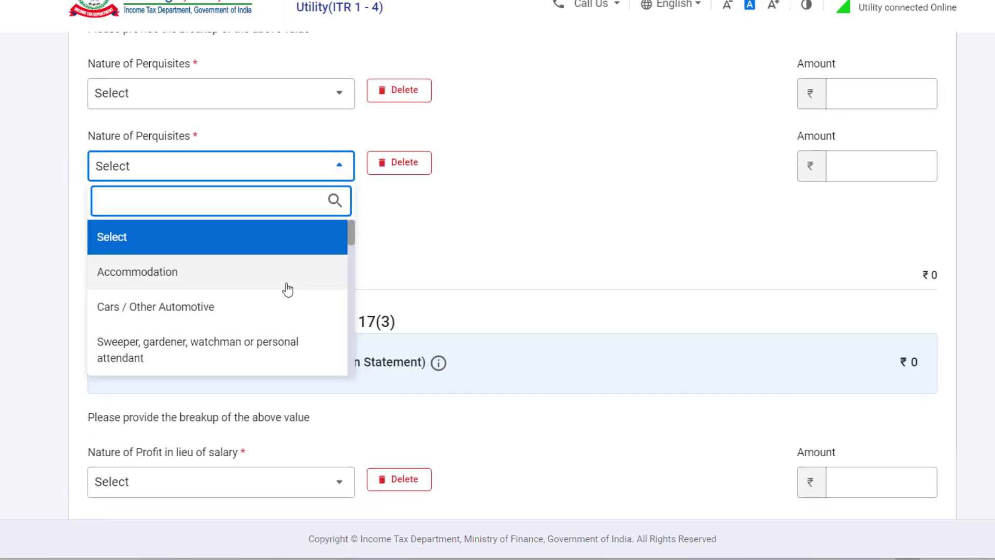
scroll(287, 289, "down", 1)
scroll(288, 289, "down", 1)
scroll(287, 289, "down", 1)
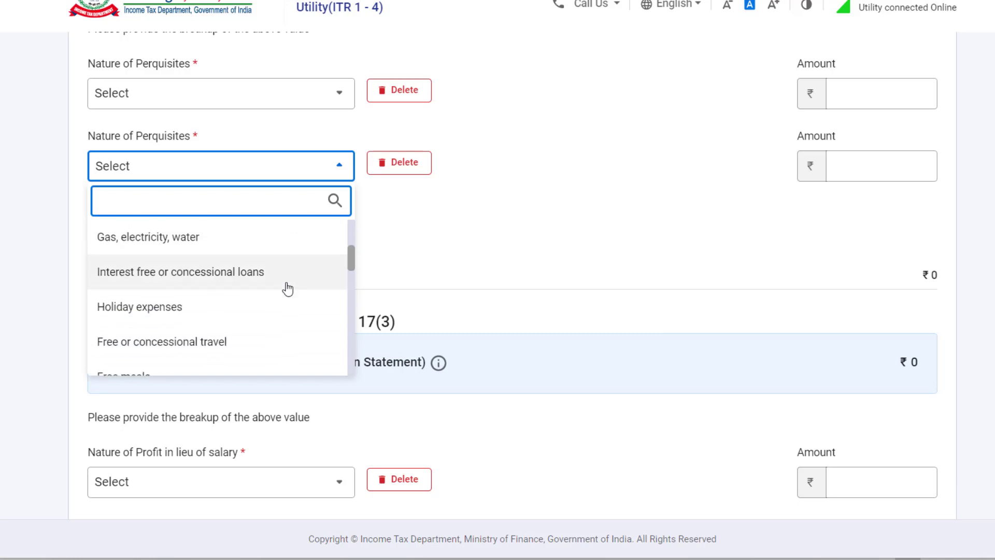
scroll(285, 287, "up", 5)
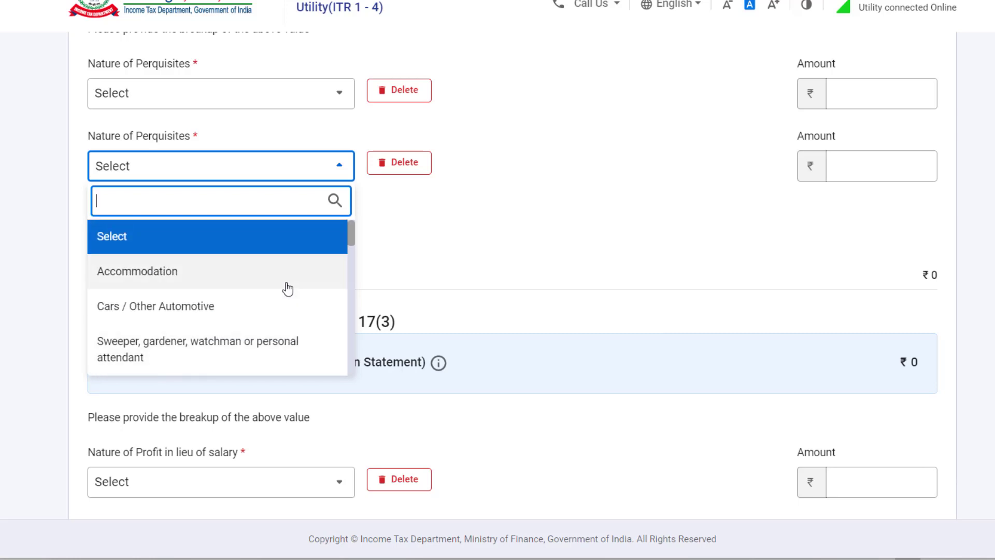
left_click(409, 163)
left_click(413, 164)
left_click(636, 319)
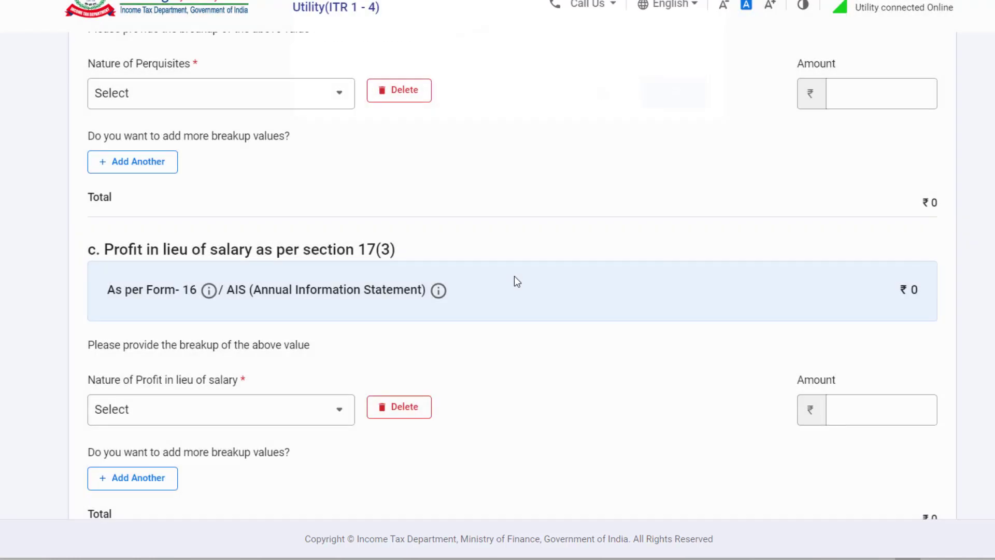
scroll(514, 276, "up", 4)
scroll(509, 275, "up", 3)
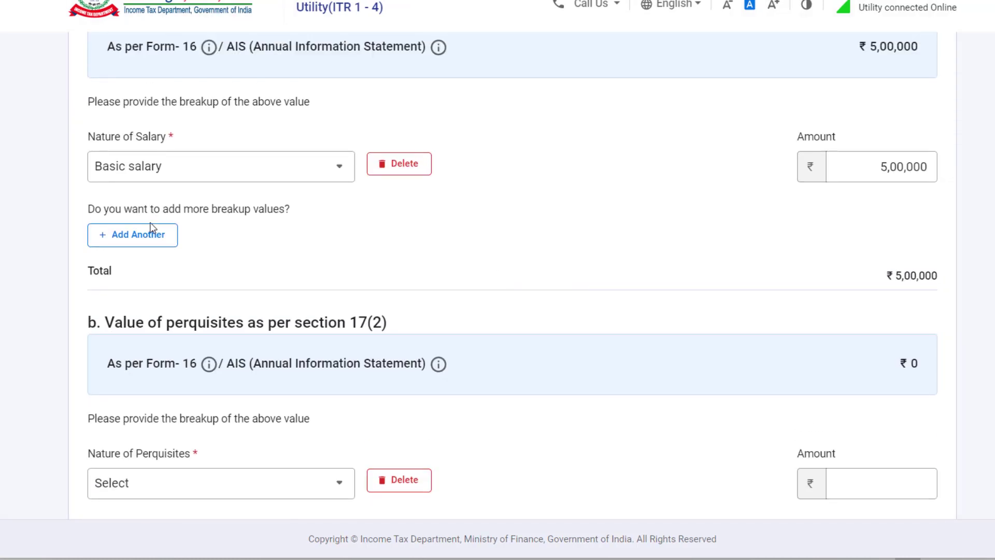
Add a Dearness allowance (DA) salary row of ₹15,000
left_click(141, 236)
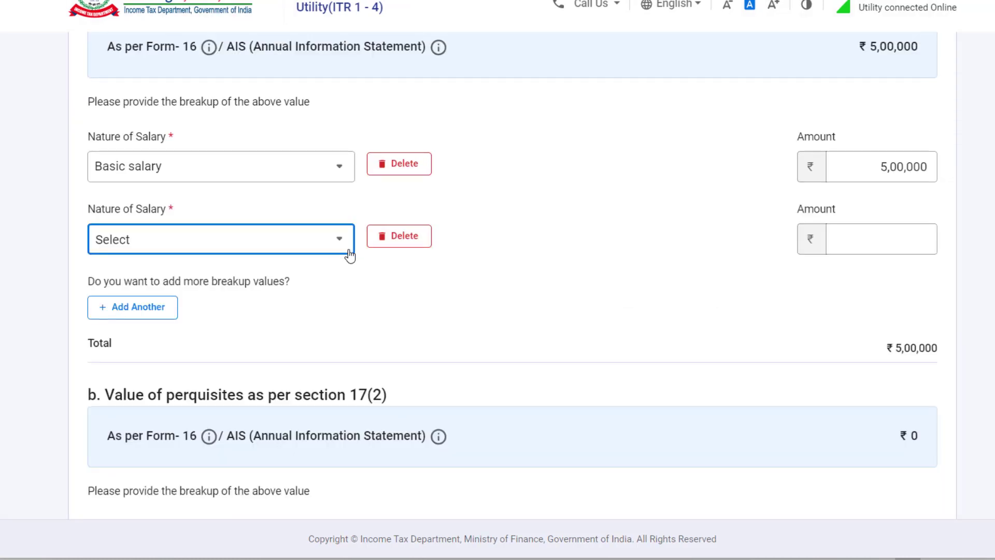
left_click(350, 255)
left_click(223, 345)
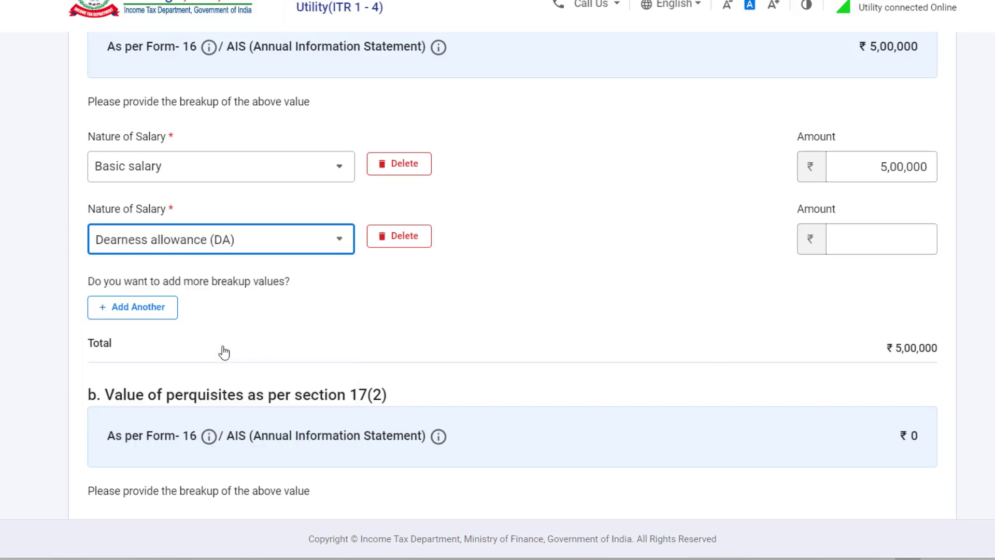
left_click(835, 239)
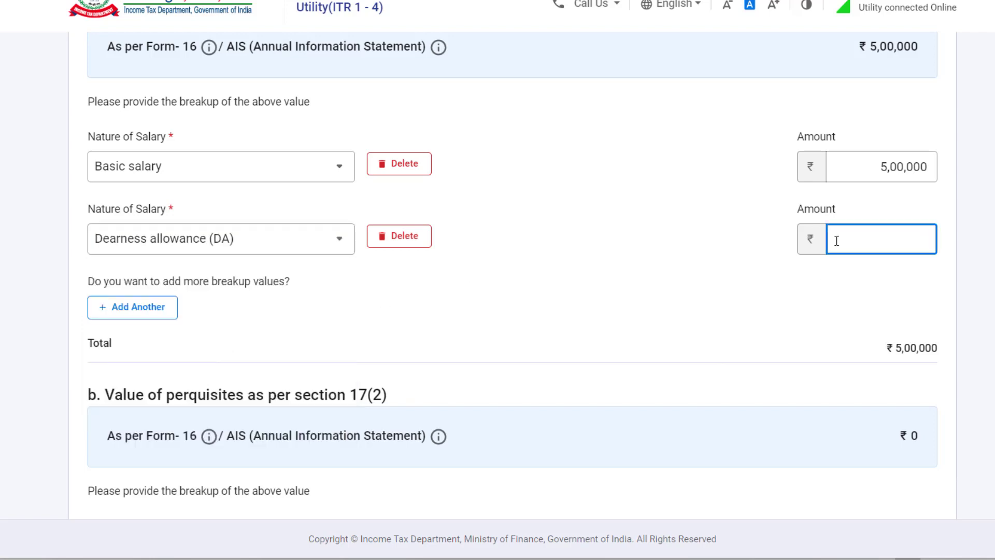
type("15000")
Add a House rent allowance (HRA) salary row of ₹60,000
left_click(154, 309)
left_click(273, 318)
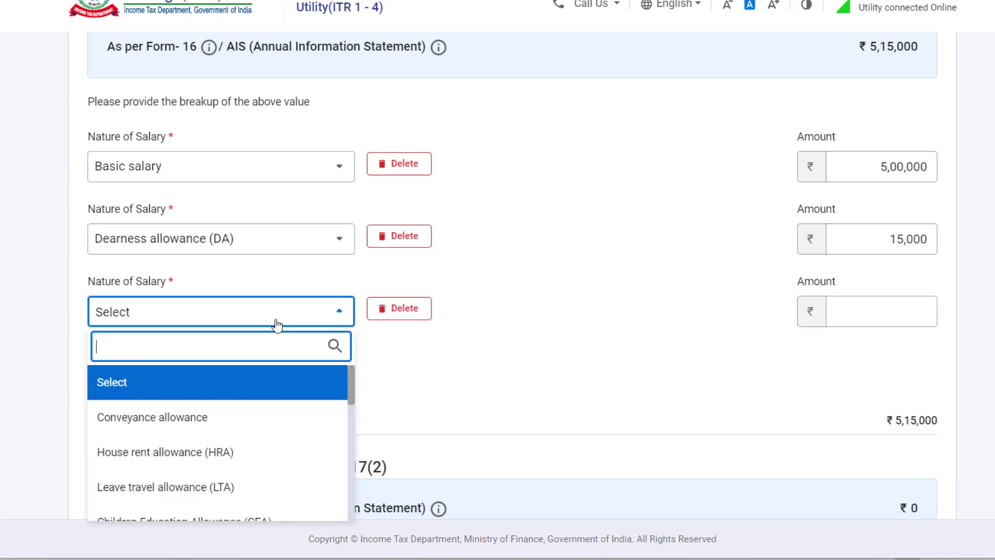
left_click(222, 451)
left_click(893, 317)
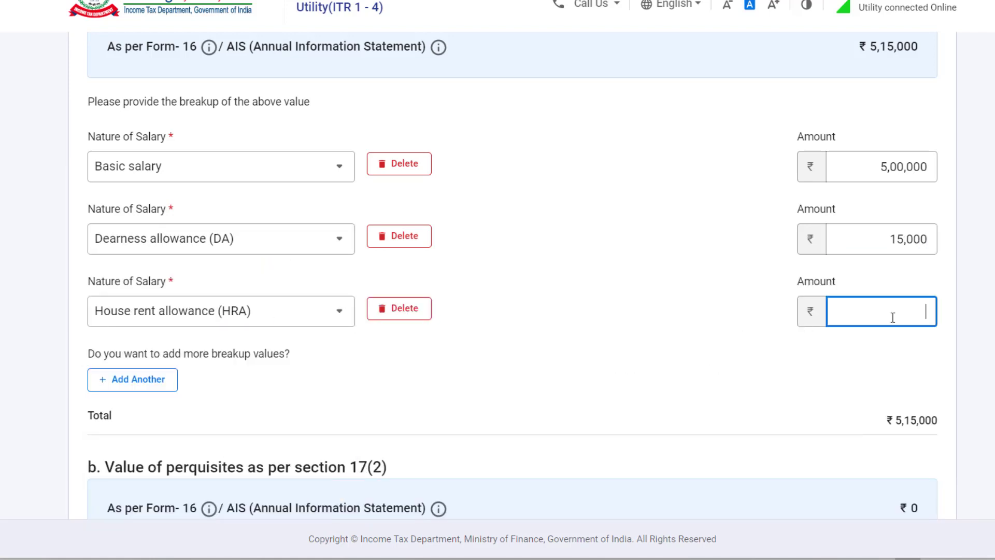
type("60000")
left_click(544, 284)
scroll(544, 284, "down", 2)
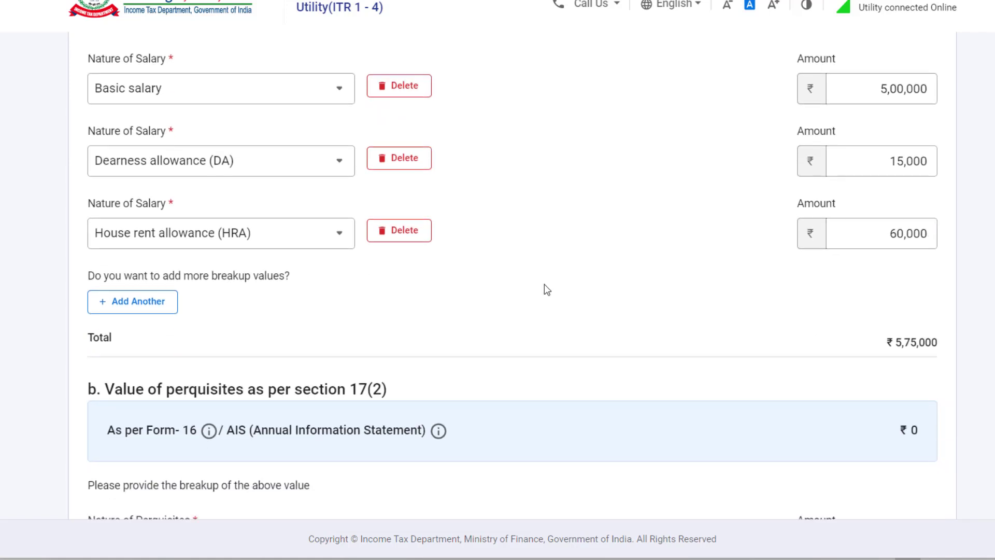
Add an Others salary row described 'MA' with amount ₹6,000
left_click(155, 302)
left_click(245, 316)
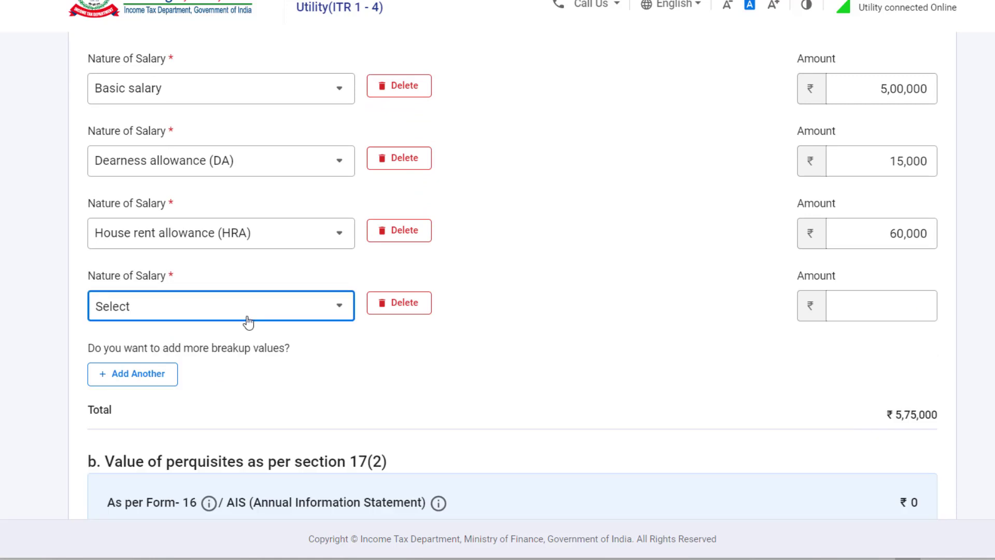
scroll(271, 432, "down", 5)
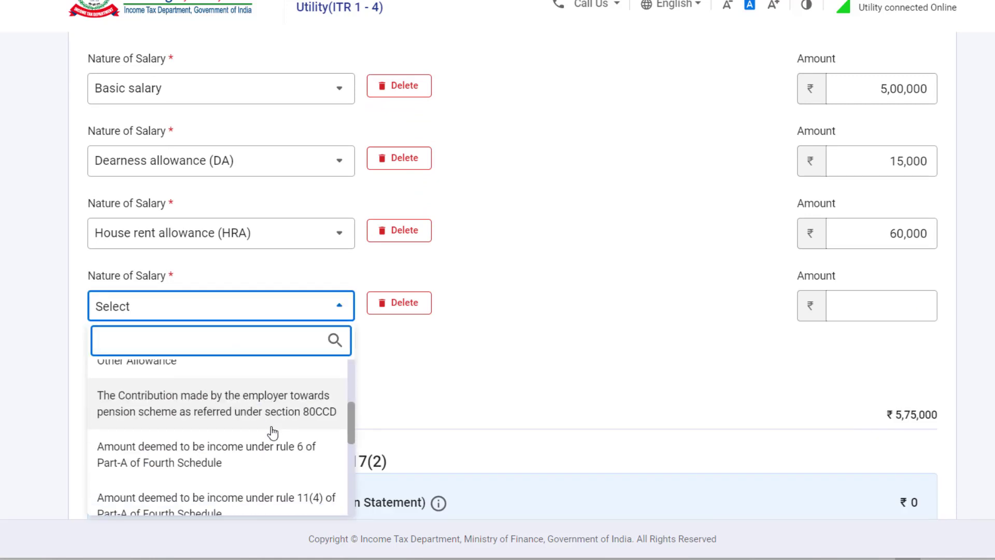
scroll(274, 433, "down", 3)
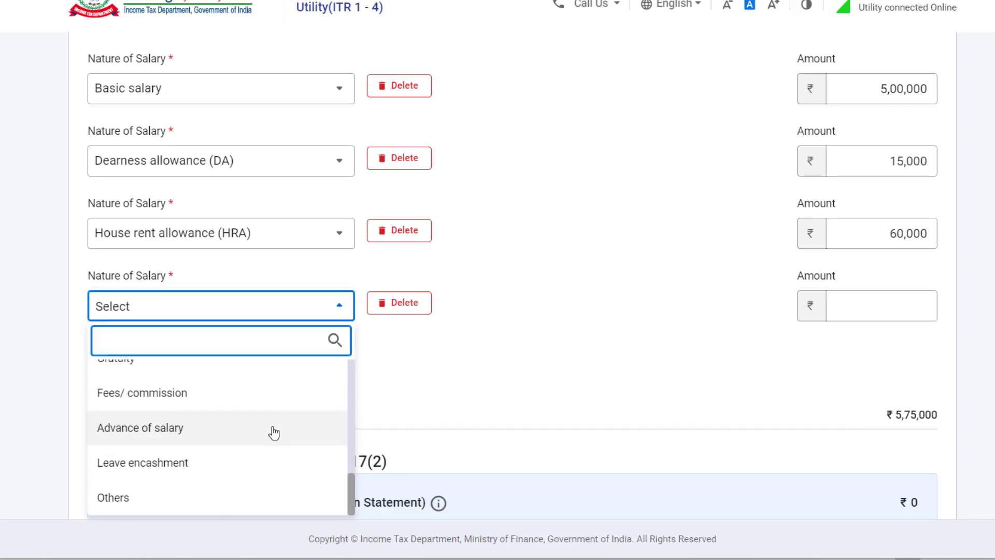
left_click(151, 498)
left_click(543, 312)
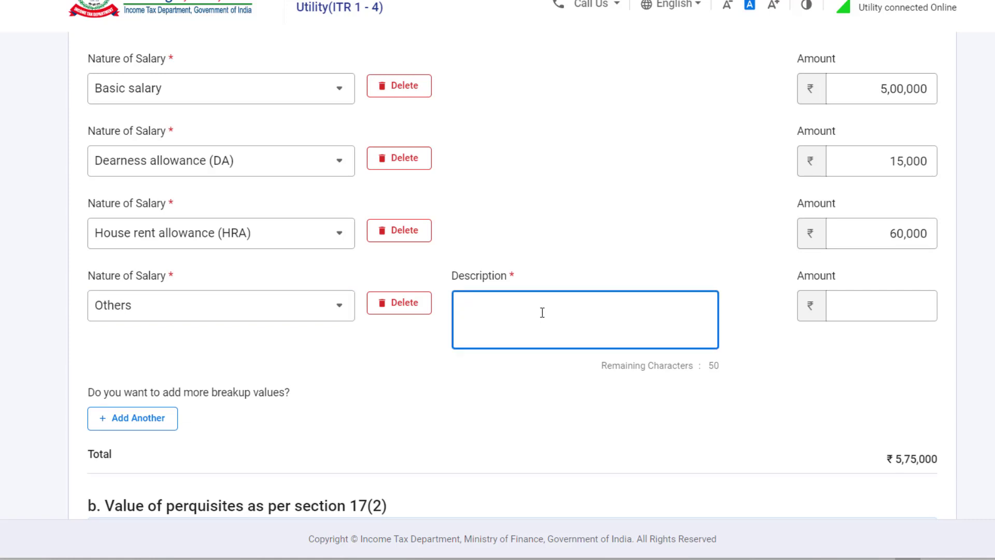
type("M")
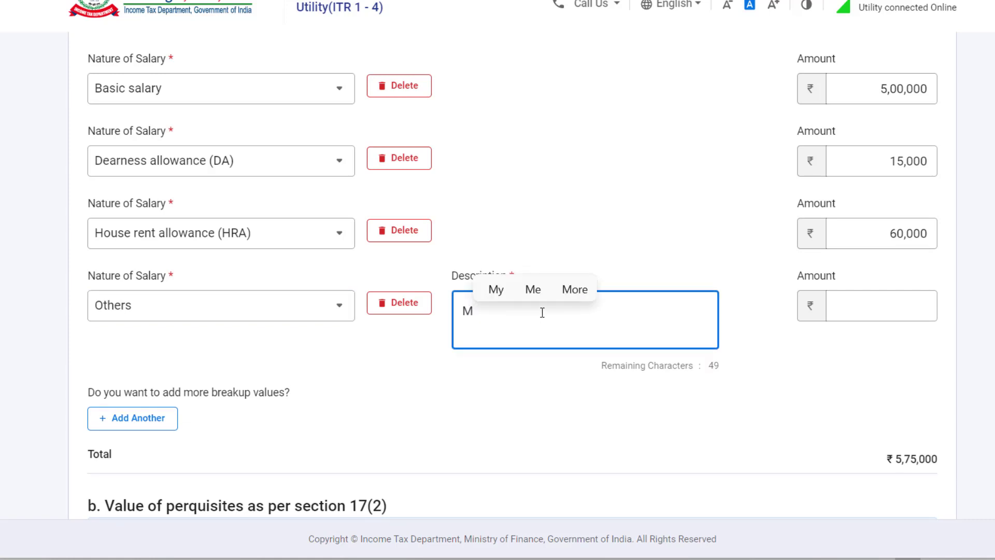
type("A")
left_click(871, 313)
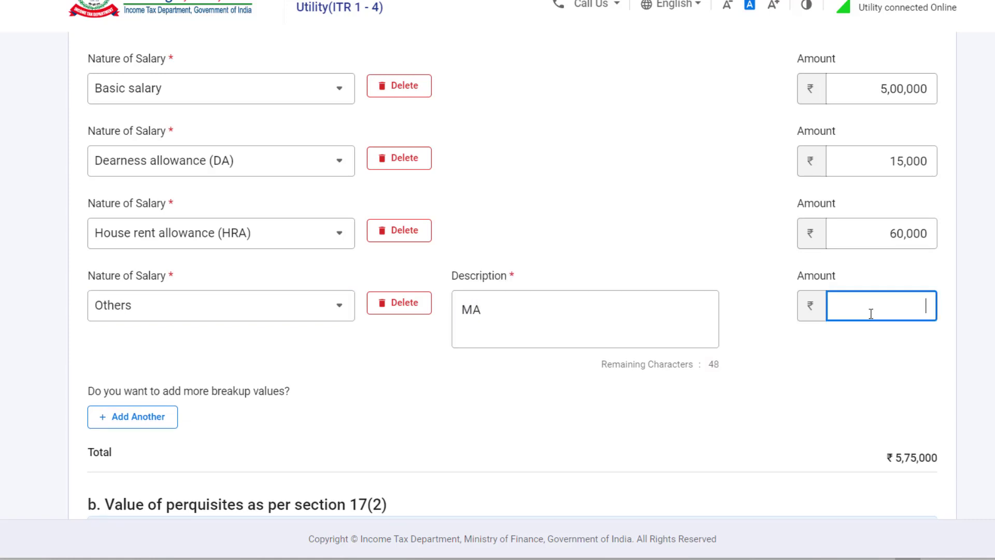
type("6000")
left_click(621, 251)
scroll(621, 251, "down", 3)
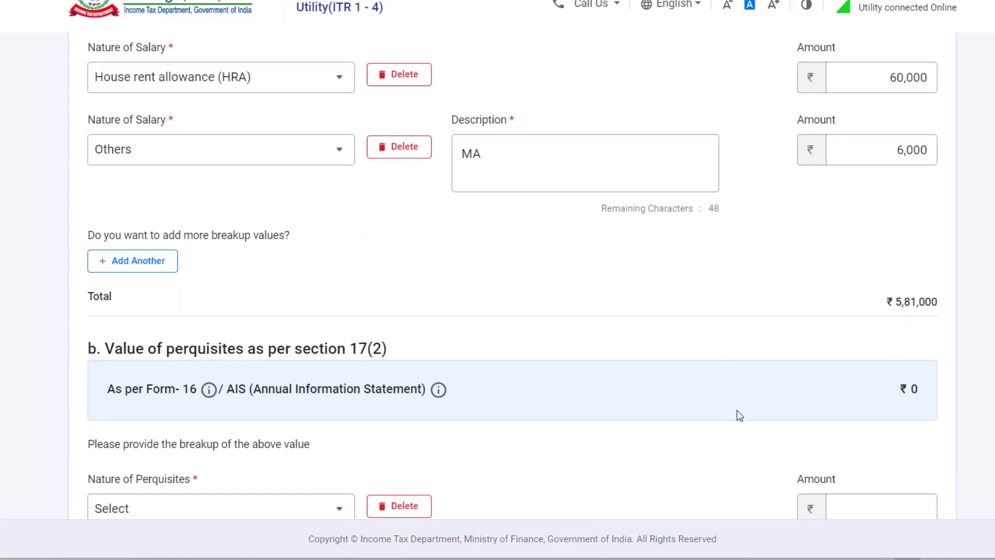
Compare the breakup against the Excel sheet, then return to the ITR salary form
key("alt+Tab")
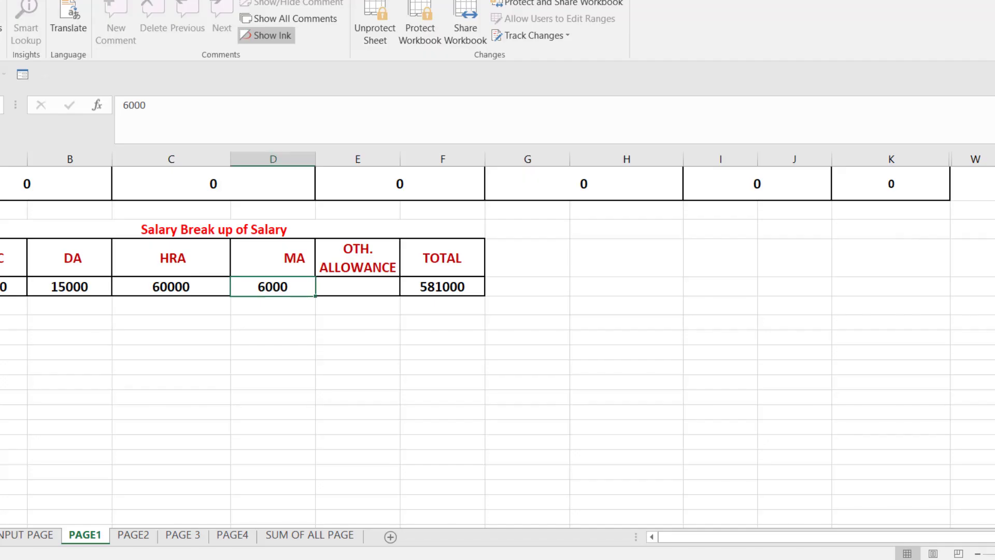
key("alt+Tab")
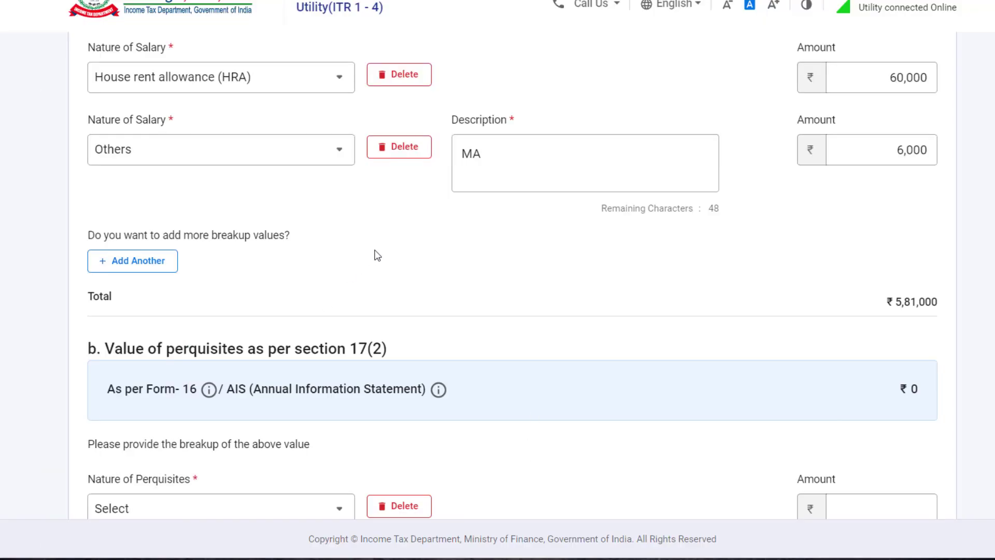
scroll(377, 256, "down", 2)
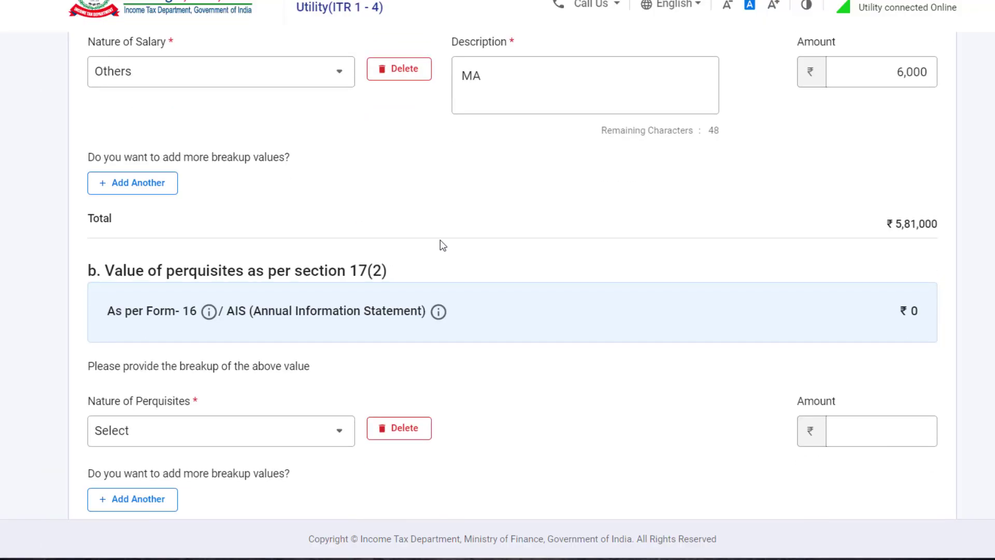
scroll(578, 257, "down", 4)
scroll(581, 258, "down", 2)
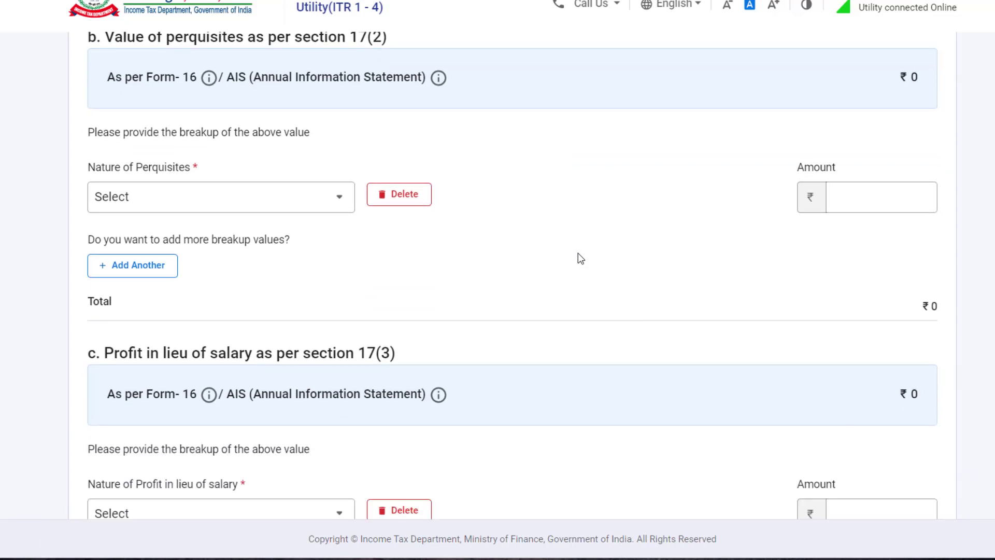
scroll(578, 257, "down", 3)
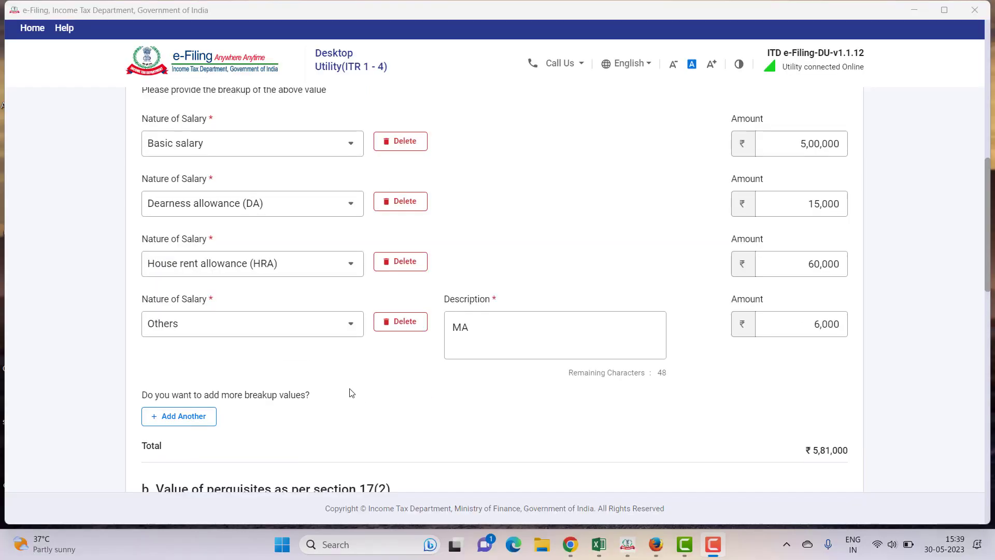
Add a fifth salary breakup row set to Conveyance allowance
scroll(311, 378, "down", 2)
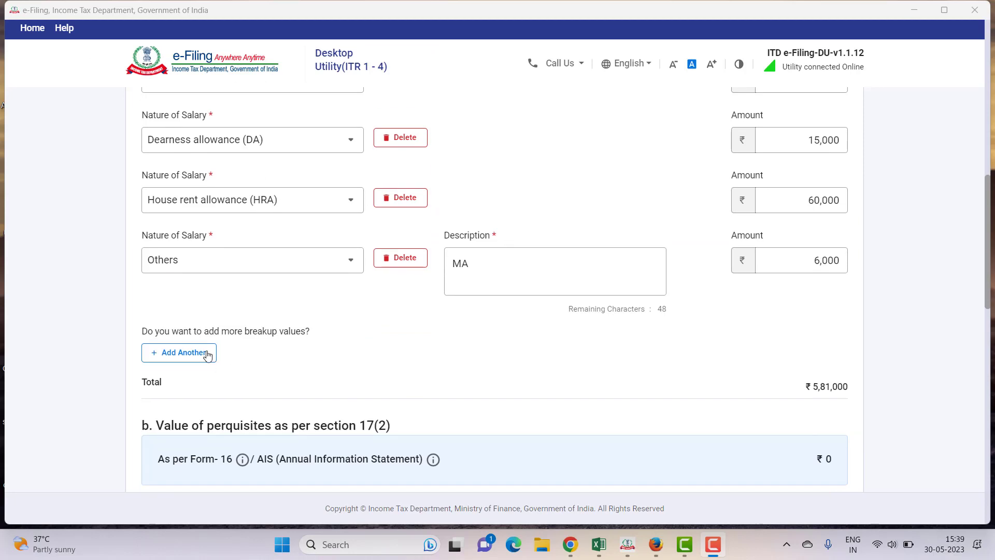
left_click(176, 358)
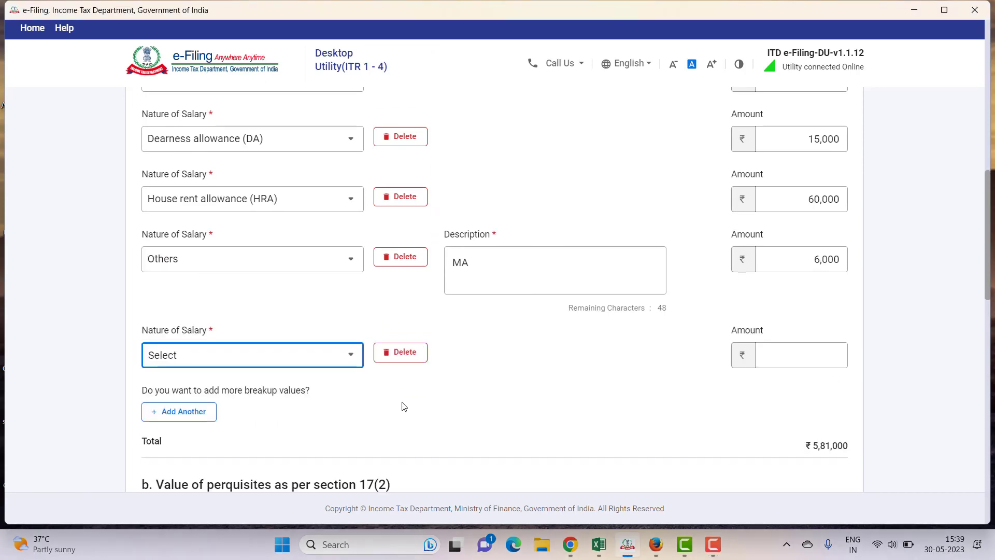
scroll(351, 366, "down", 2)
left_click(309, 294)
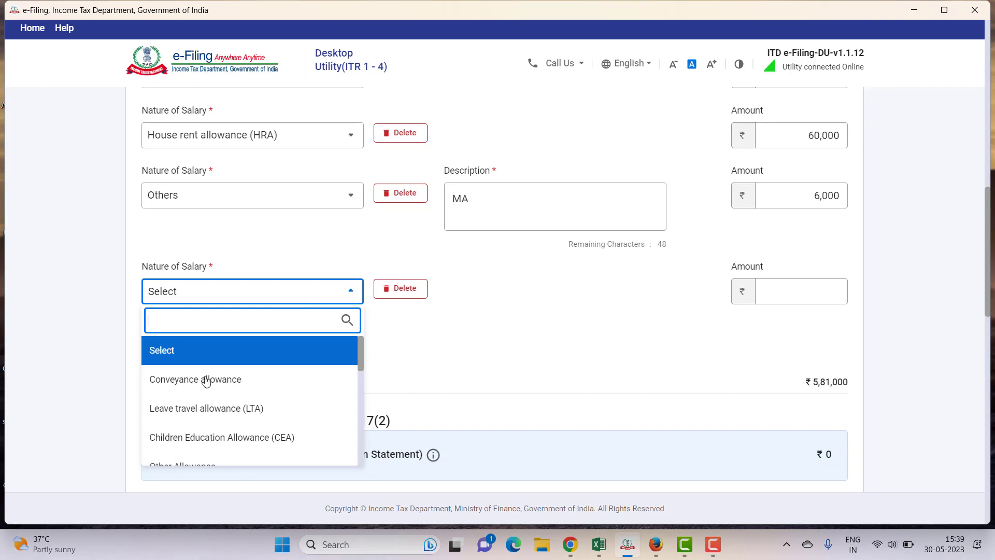
left_click(245, 384)
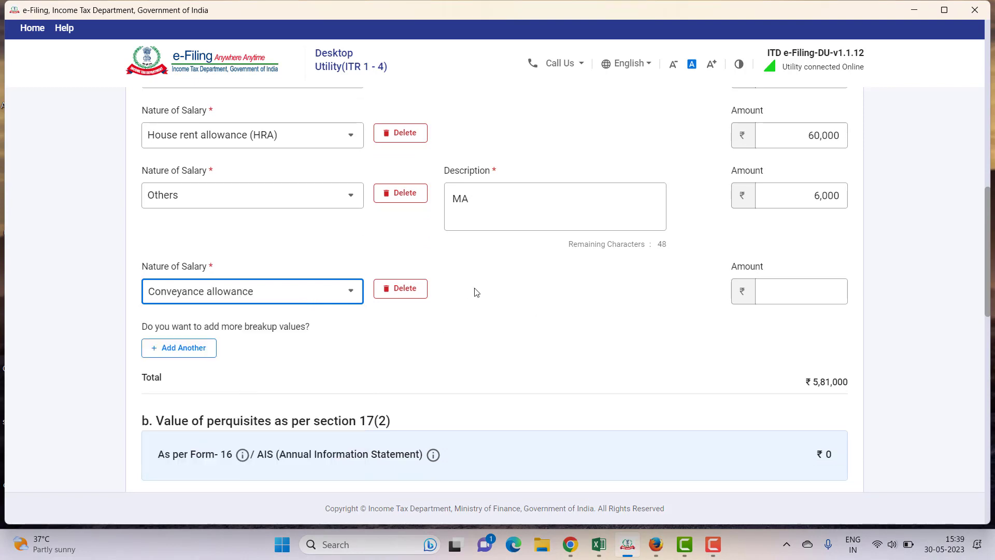
left_click(809, 291)
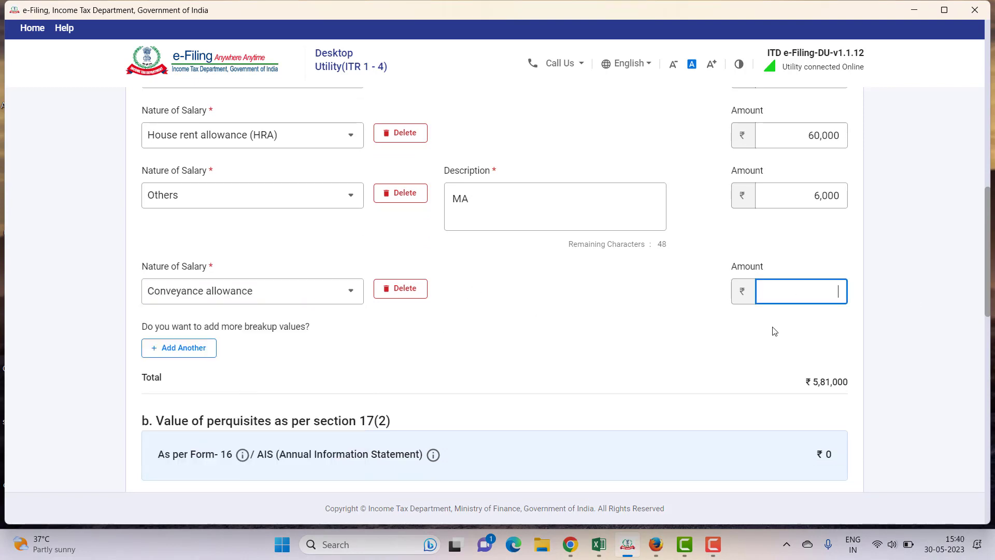
Delete the empty Conveyance allowance row, keeping Gross Salary at ₹5,81,000
left_click(384, 299)
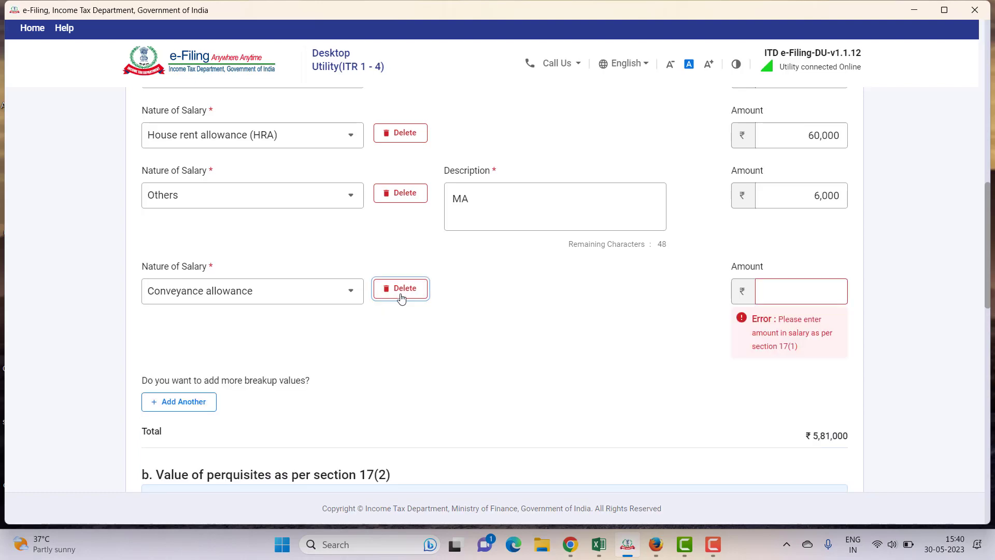
left_click(596, 326)
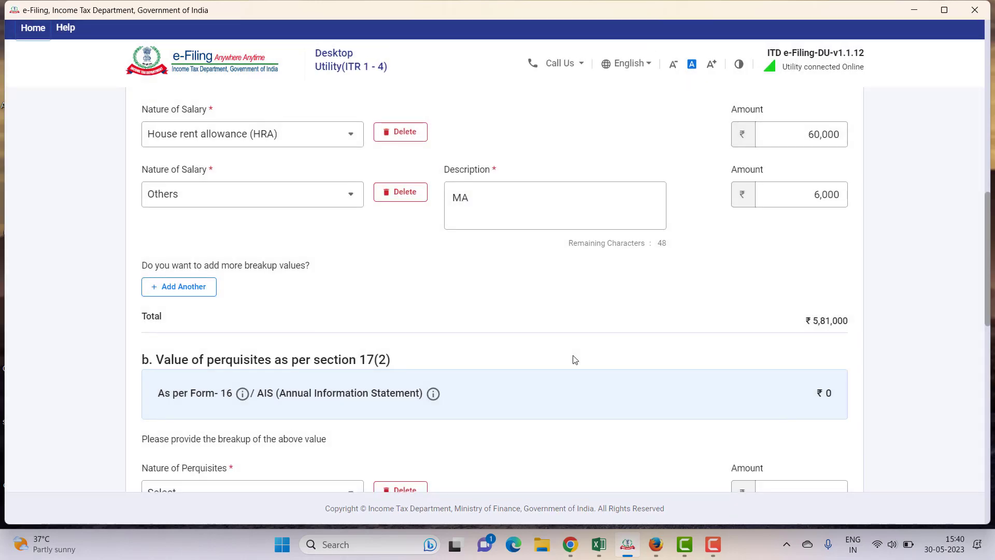
scroll(573, 358, "down", 6)
scroll(575, 361, "down", 8)
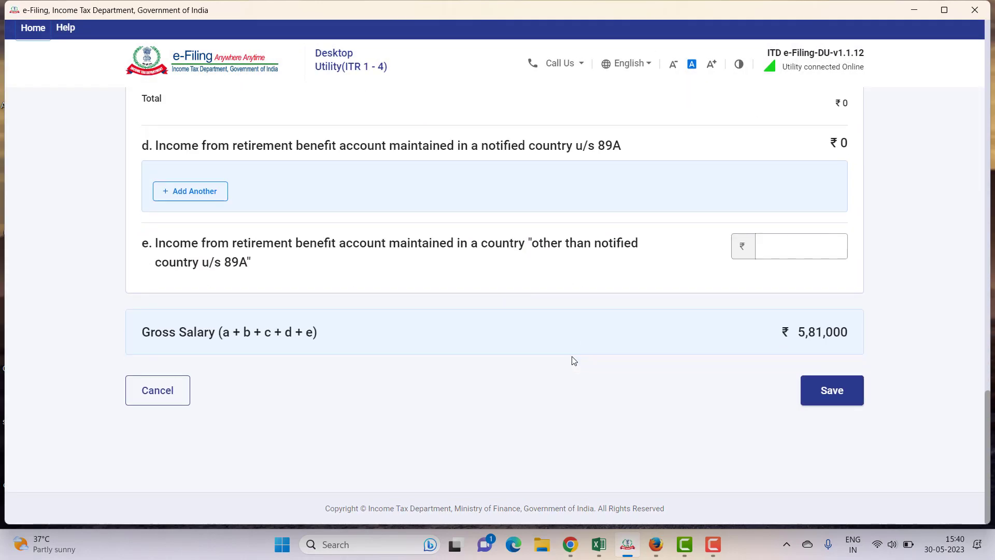
Save Employer 1's breakup (₹5,28,600 chargeable) and expand '3. Allowances to the extent exempt u/s 10'
left_click(832, 395)
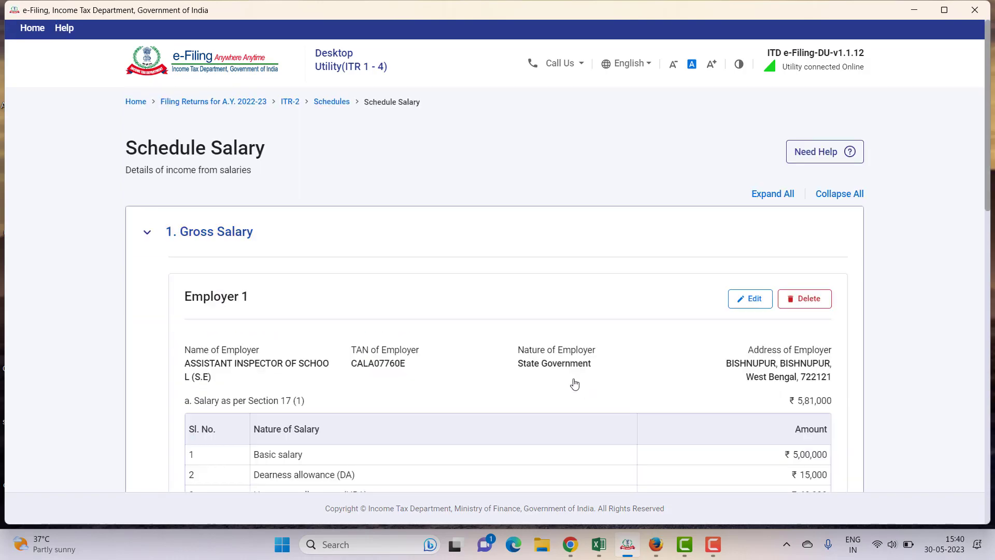
scroll(574, 383, "down", 3)
scroll(574, 384, "down", 10)
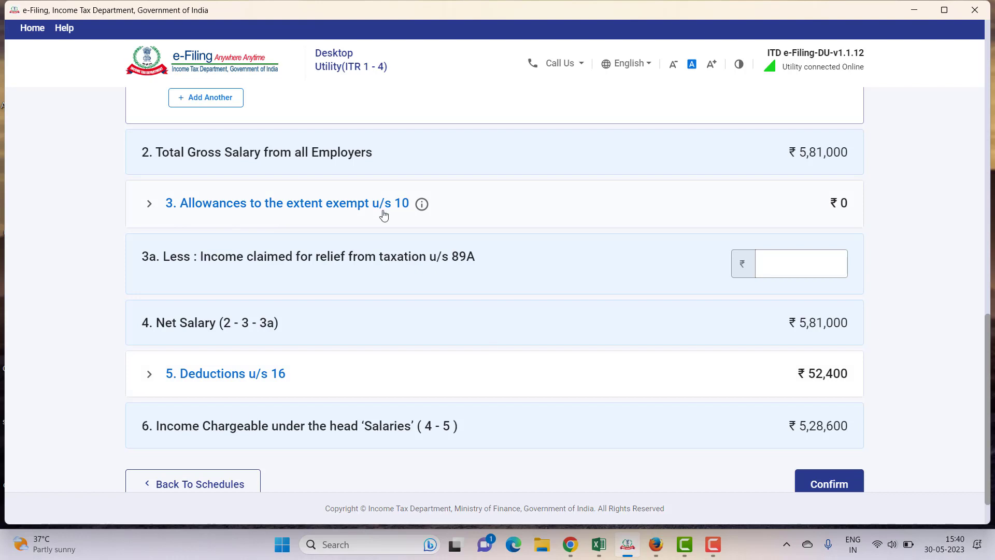
left_click(257, 210)
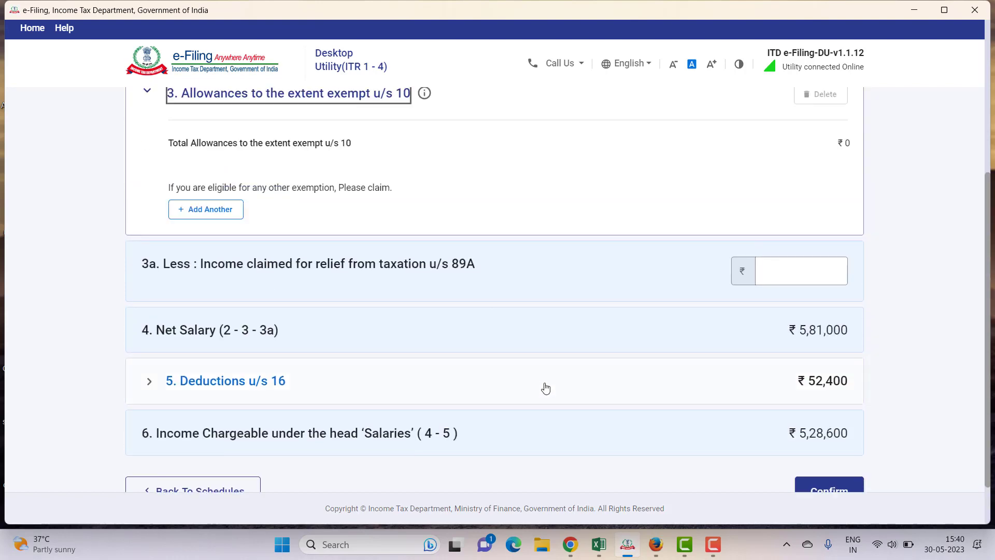
scroll(546, 387, "up", 3)
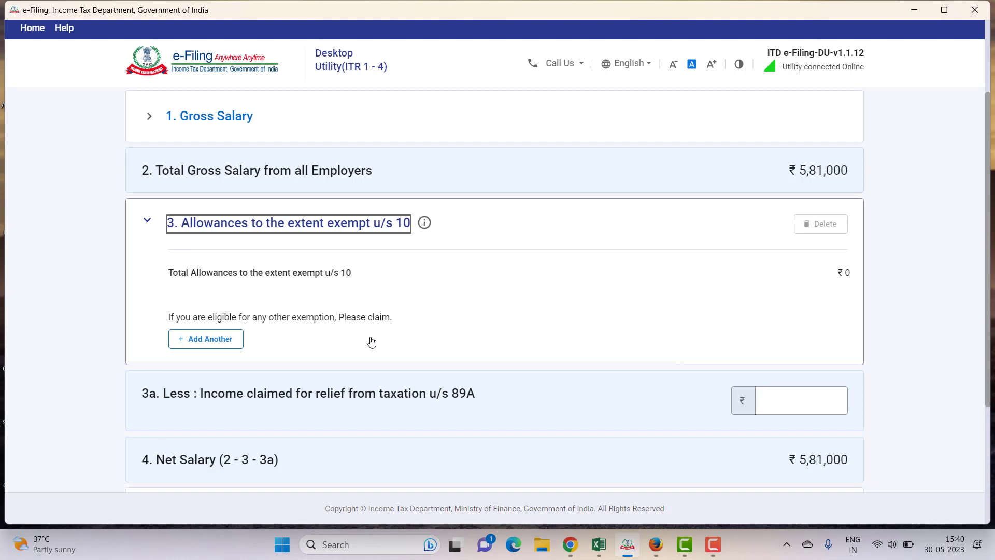
Start a Sec 10(13A)-House Rent Allowance exempt entry, then switch to the Firefox Play Store page
left_click(228, 342)
left_click(350, 232)
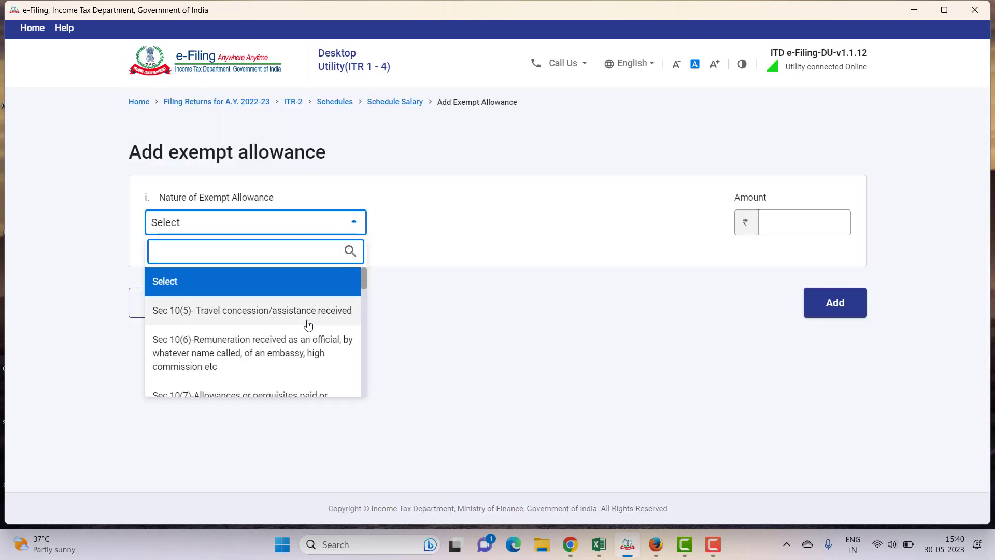
scroll(308, 325, "down", 2)
scroll(308, 325, "down", 5)
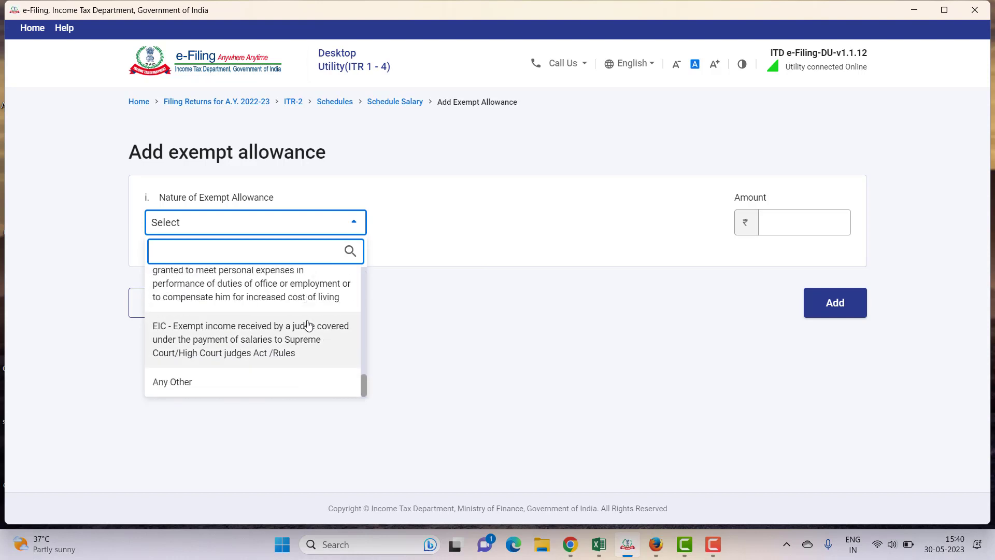
scroll(298, 316, "up", 3)
scroll(242, 346, "up", 1)
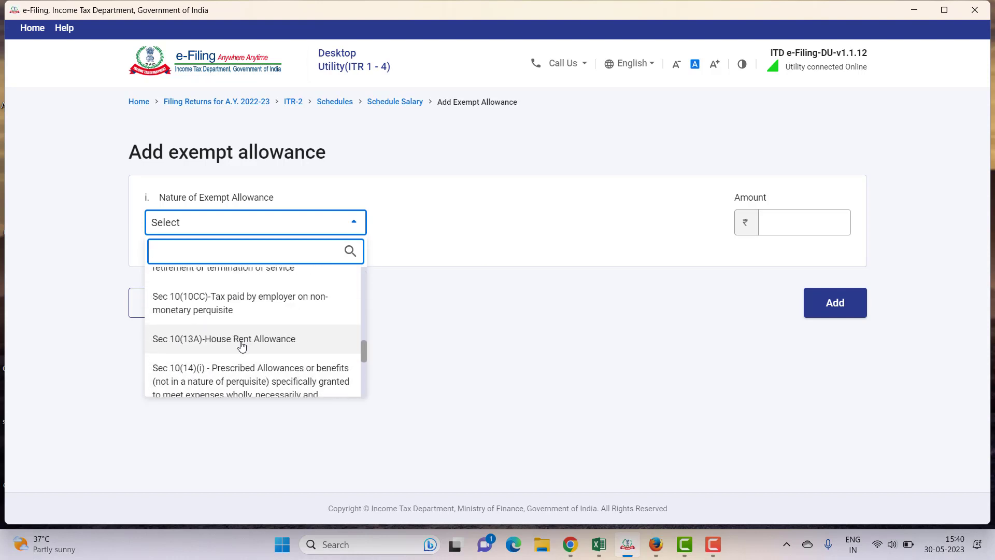
left_click(241, 342)
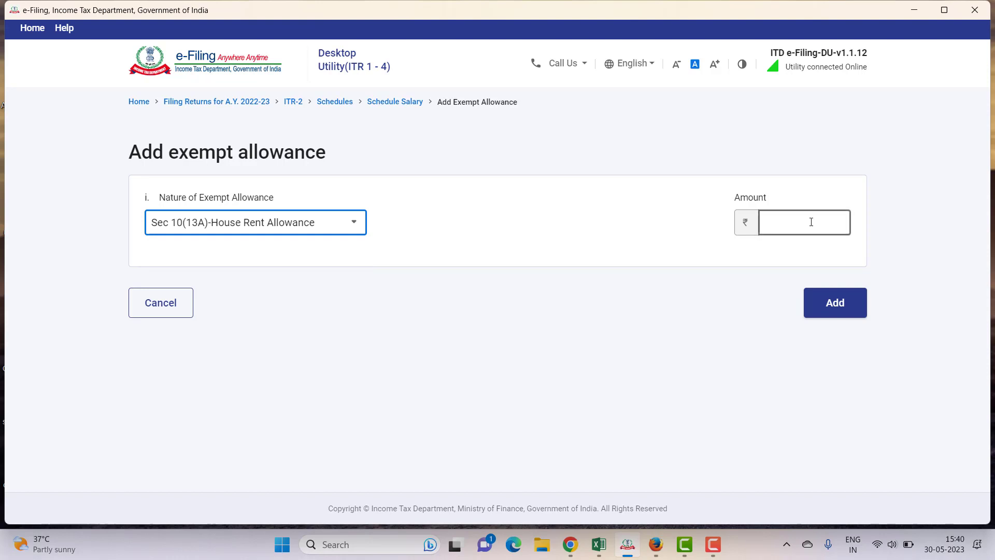
left_click(786, 230)
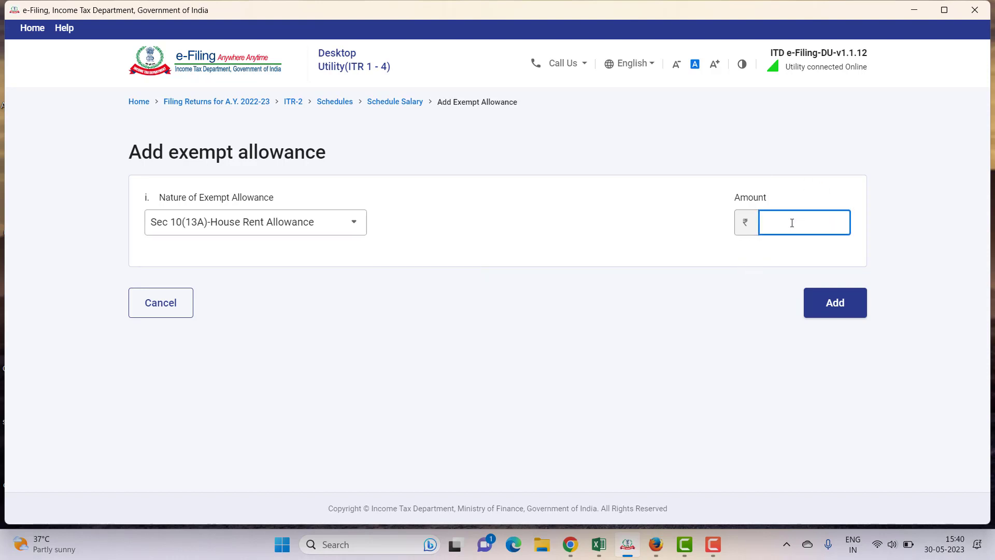
left_click(653, 554)
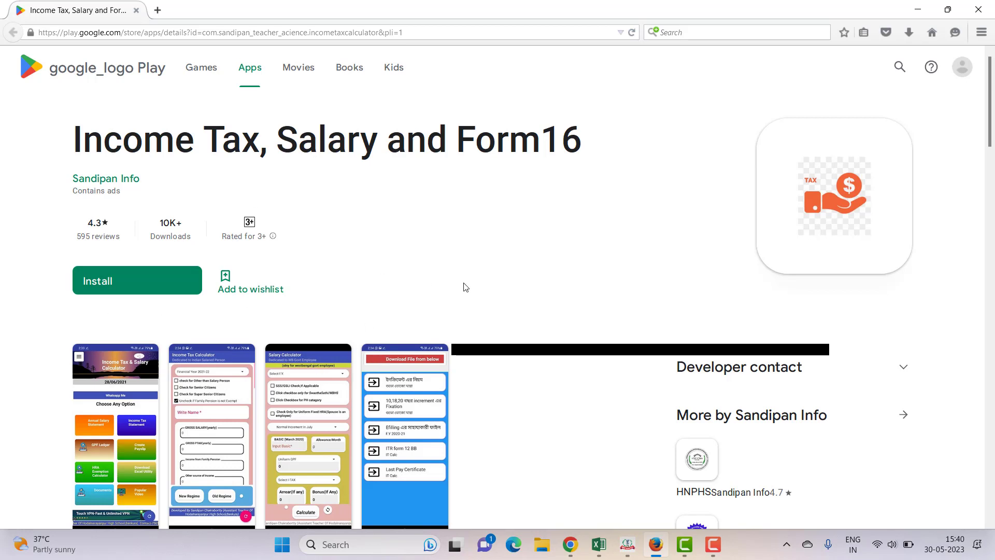
Scroll through the 'Income Tax, Salary and Form16' app page, then return to the e-Filing utility
scroll(463, 286, "down", 1)
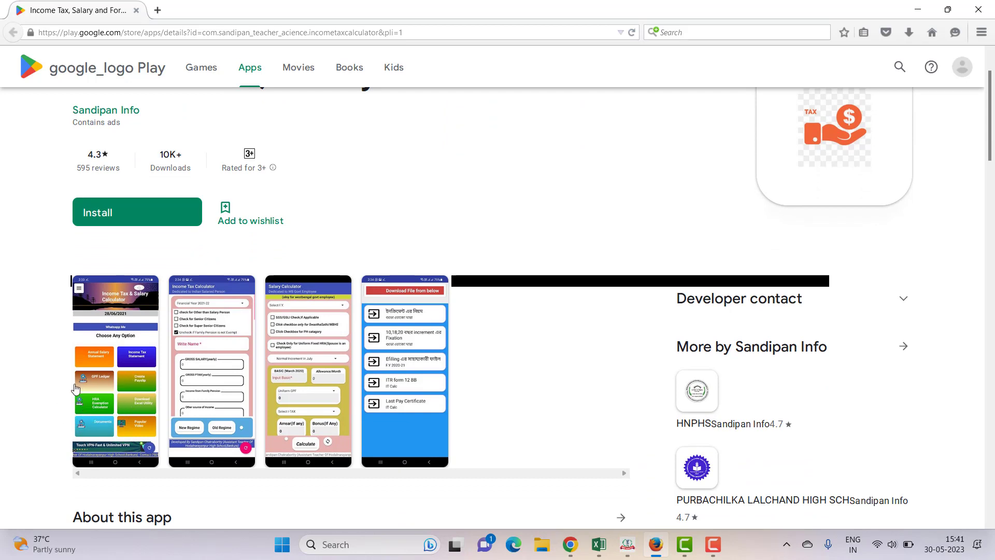
scroll(260, 366, "up", 2)
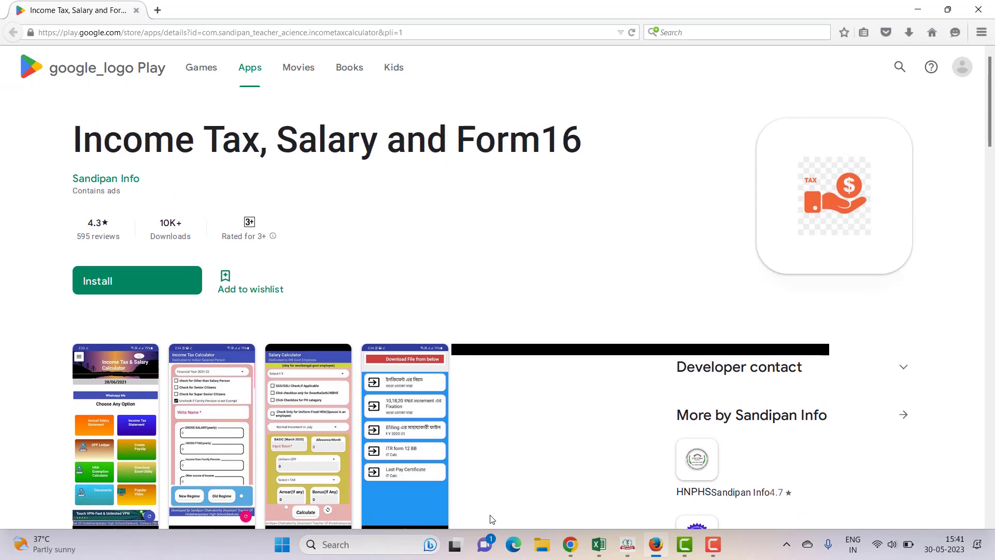
mouse_move(626, 551)
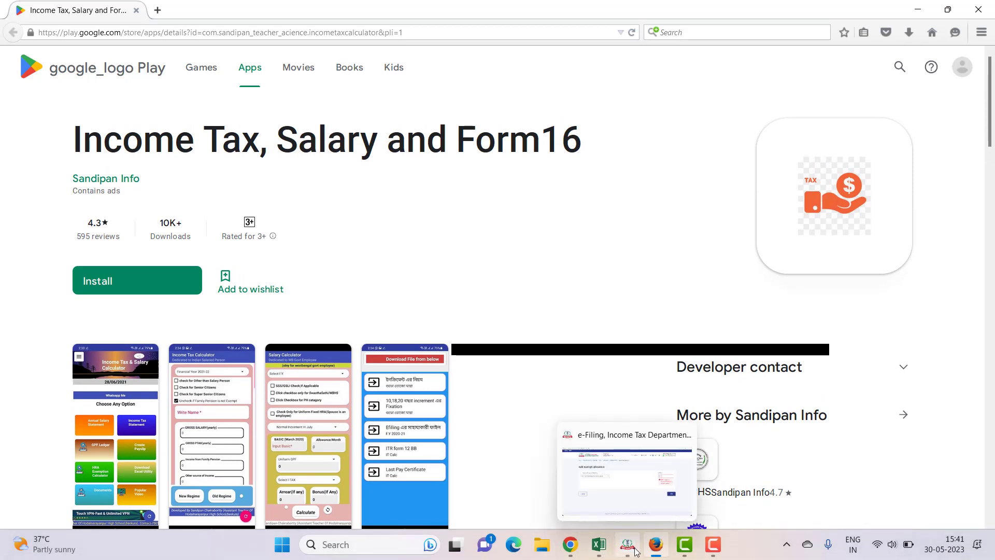
left_click(626, 552)
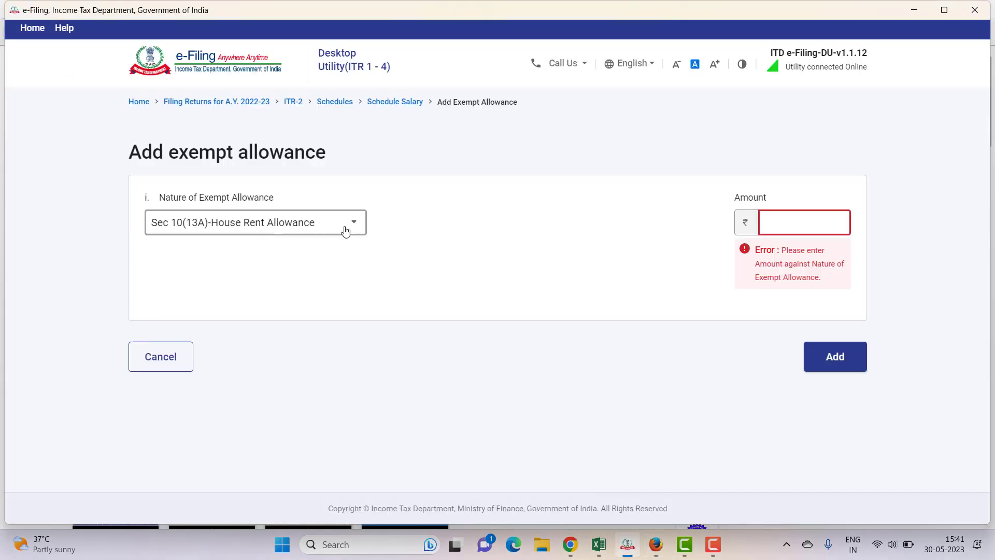
Cancel the unfinished exempt allowance entry and expand '5. Deductions u/s 16'
left_click(170, 360)
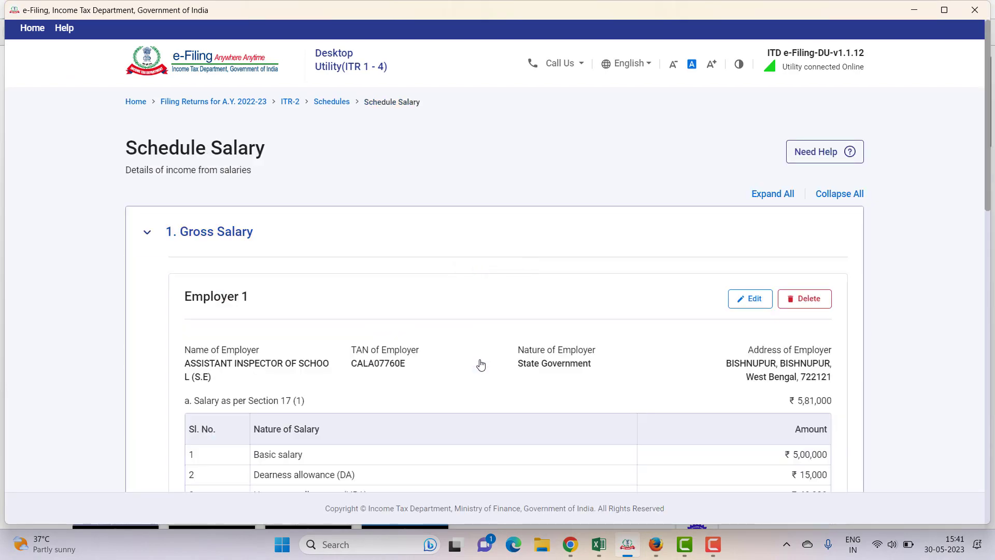
scroll(456, 363, "down", 10)
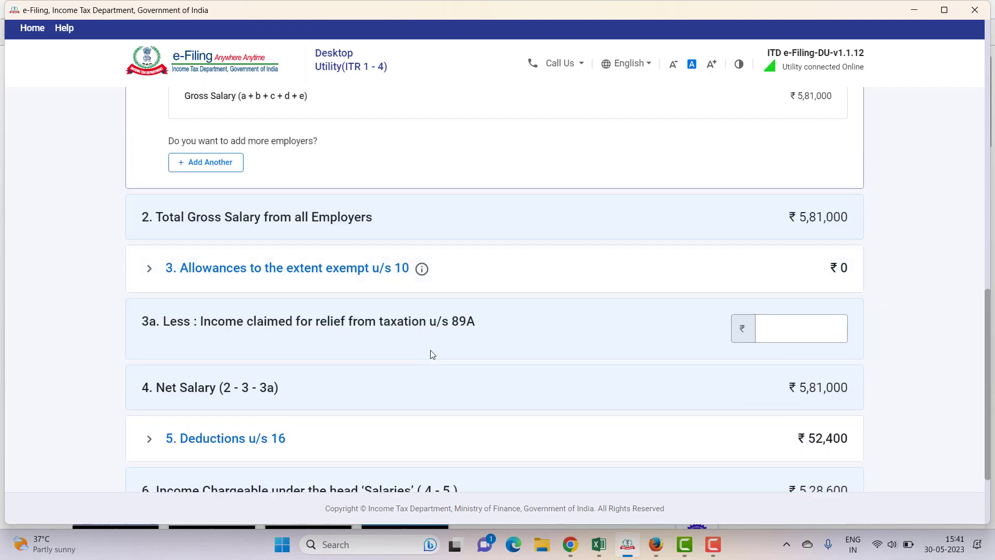
scroll(432, 355, "down", 3)
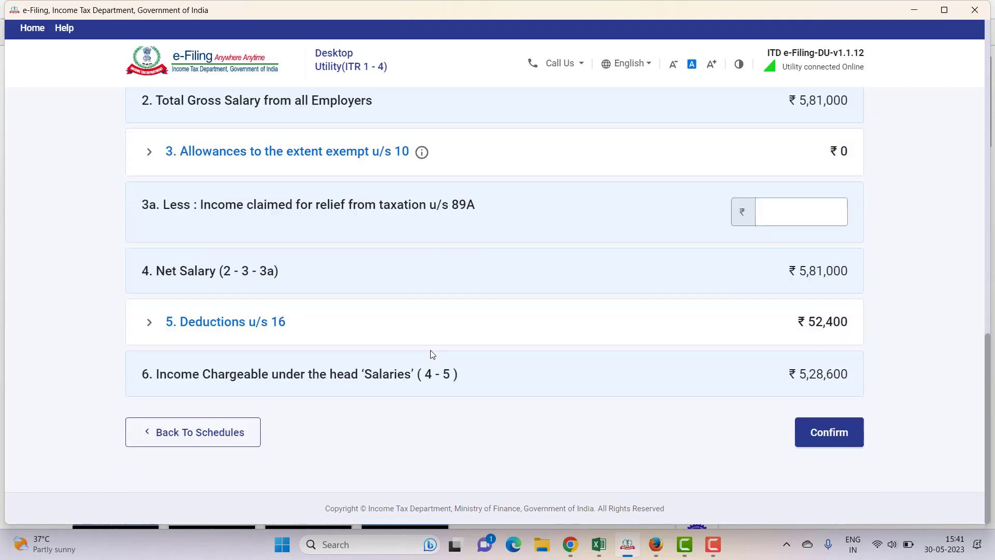
left_click(212, 330)
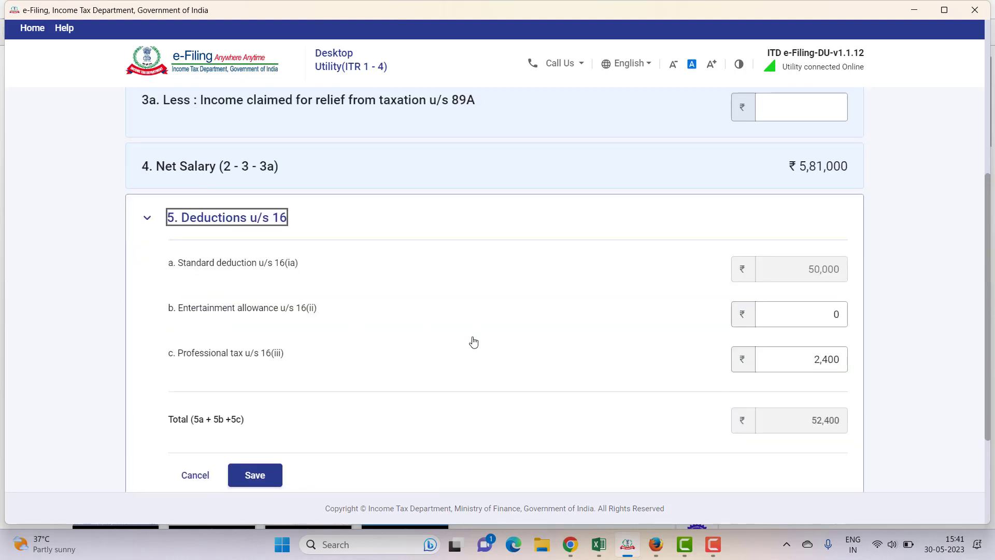
scroll(653, 311, "up", 1)
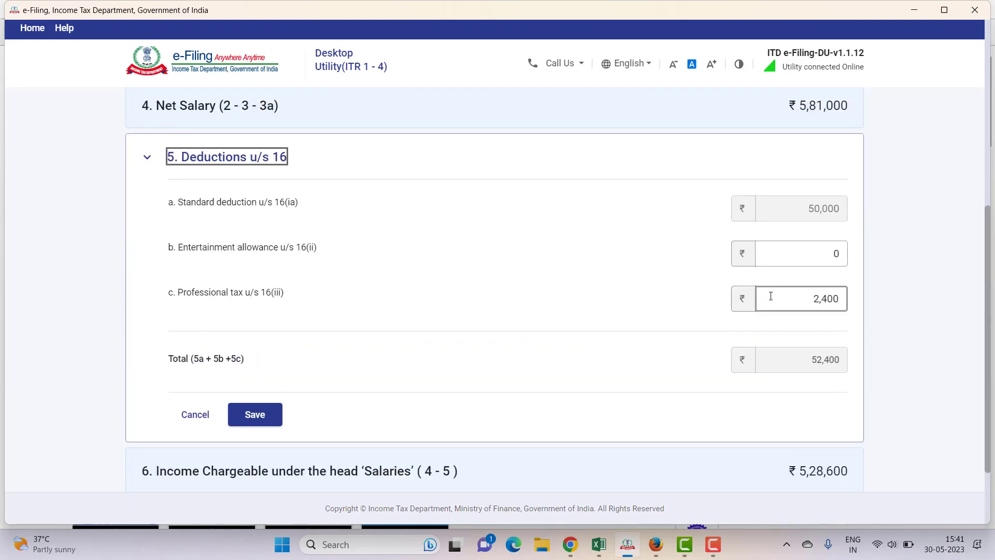
Check the Professional tax value of 2,400 and confirm Schedule Salary
left_click(843, 300)
double_click(843, 301)
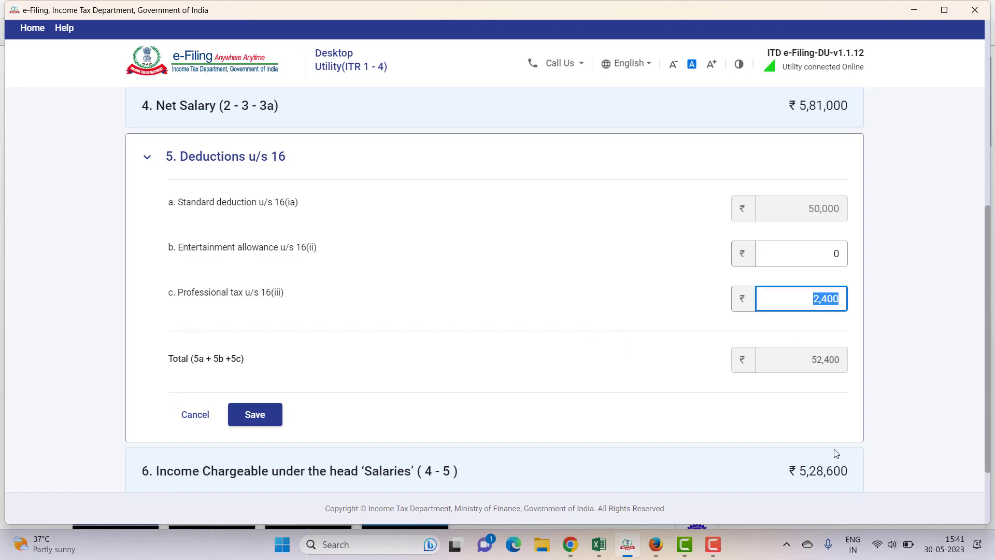
scroll(773, 456, "down", 2)
left_click(830, 436)
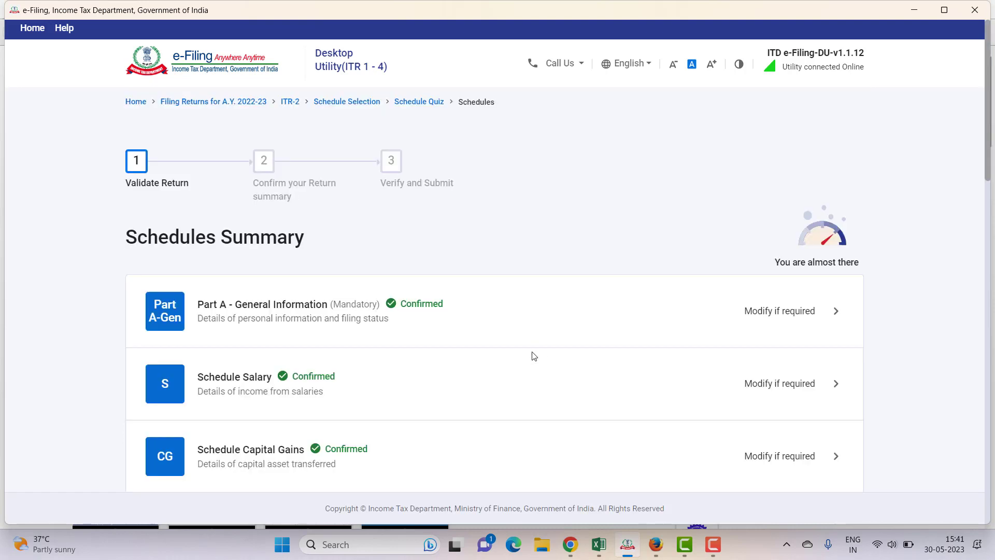
scroll(532, 355, "down", 1)
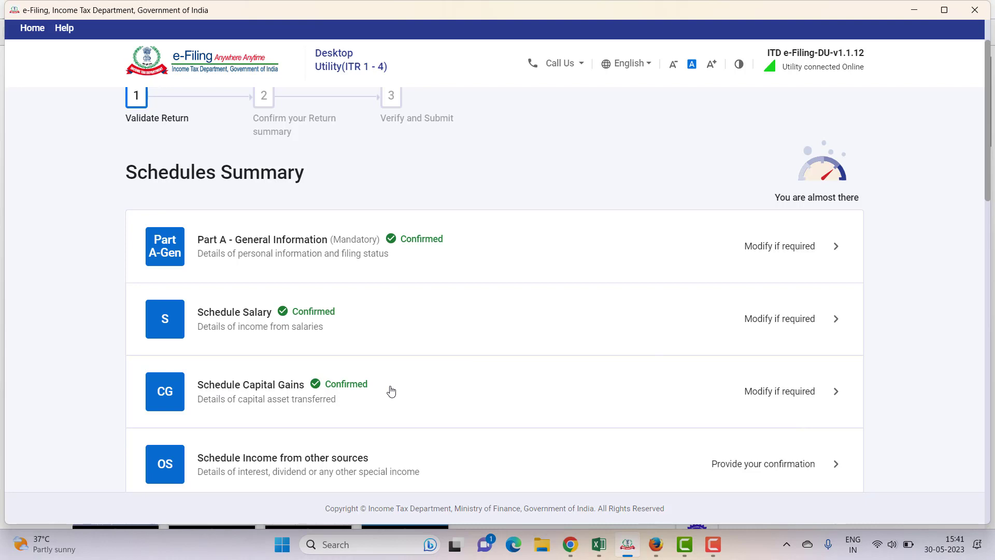
scroll(391, 391, "down", 4)
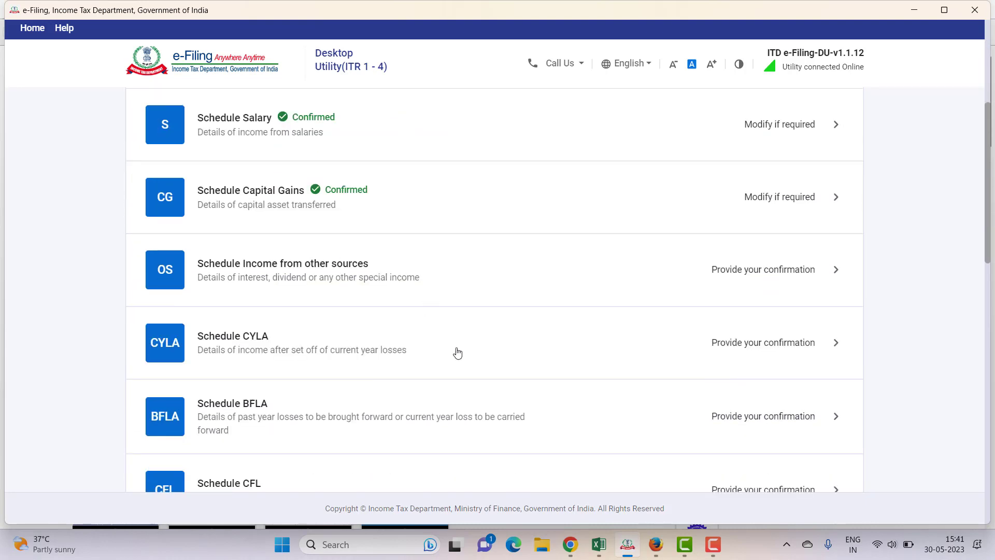